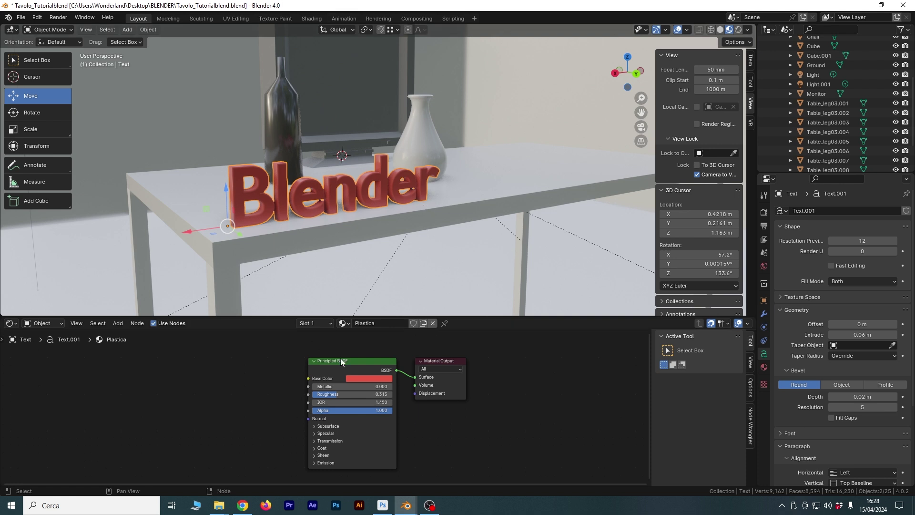
- Nudge the Plastica Principled BSDF node slightly left, deselect it and zoom the node view in
drag(341, 357, 337, 356)
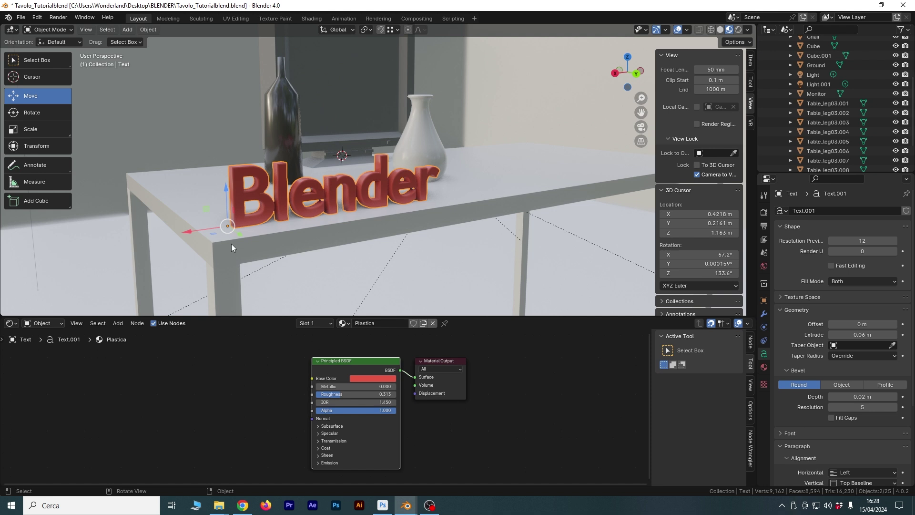
click(262, 388)
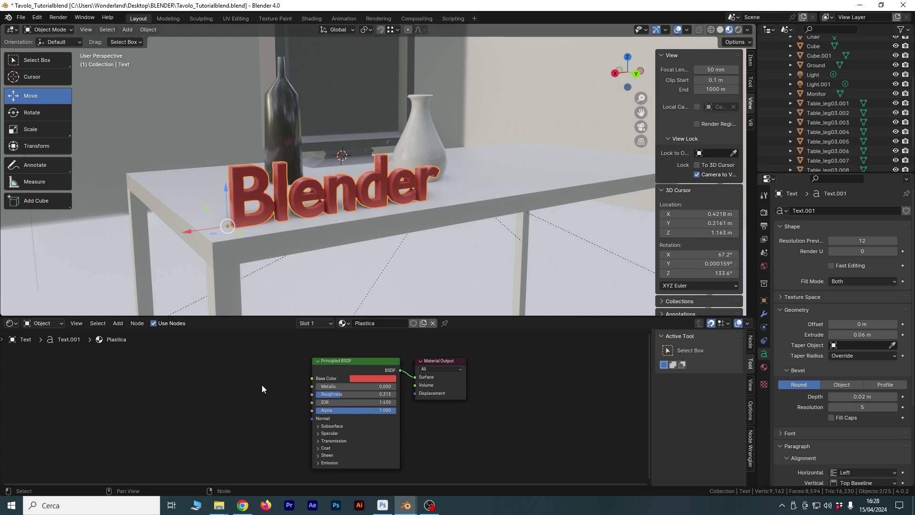
scroll(297, 354, up, 1)
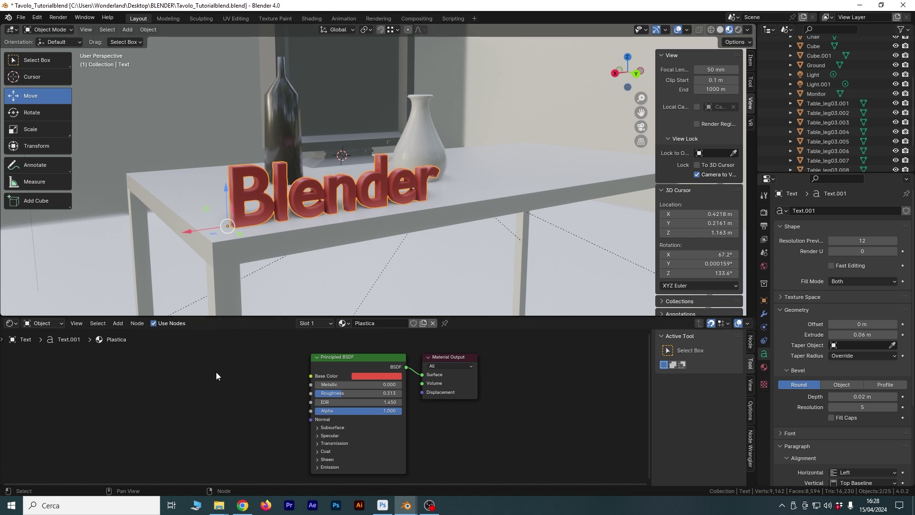
- Bring up the Add menu's Texture node list for the Plastica material, hovering Noise Texture
right_click(136, 376)
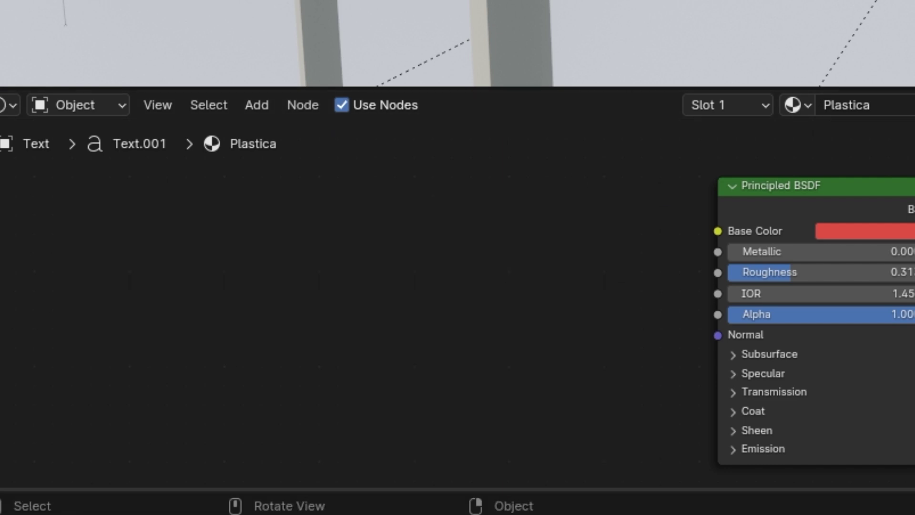
right_click(407, 225)
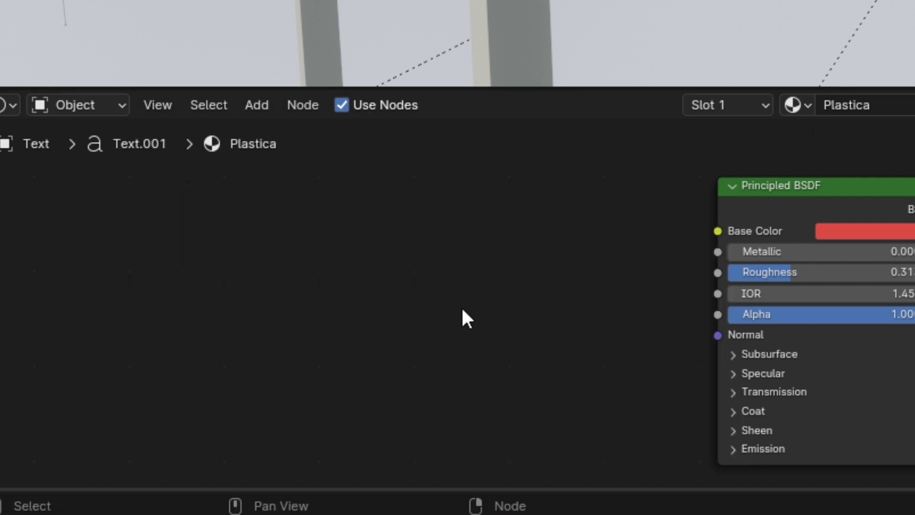
key(shift+a)
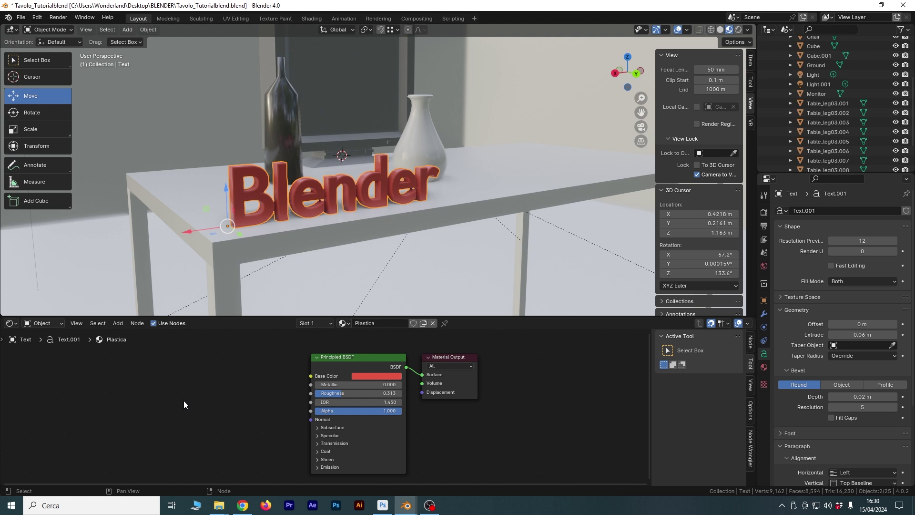
key(shift+a)
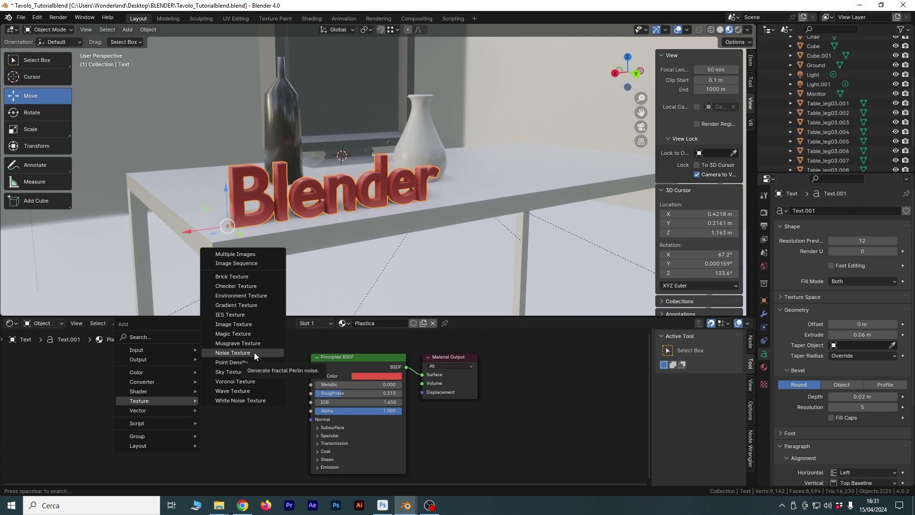
- Add a Noise Texture node and place it left of the Principled BSDF
click(254, 352)
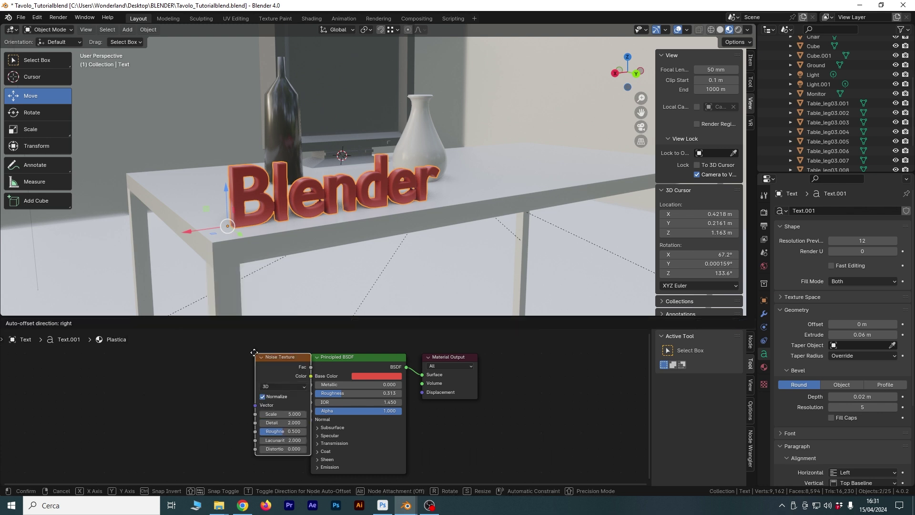
click(206, 353)
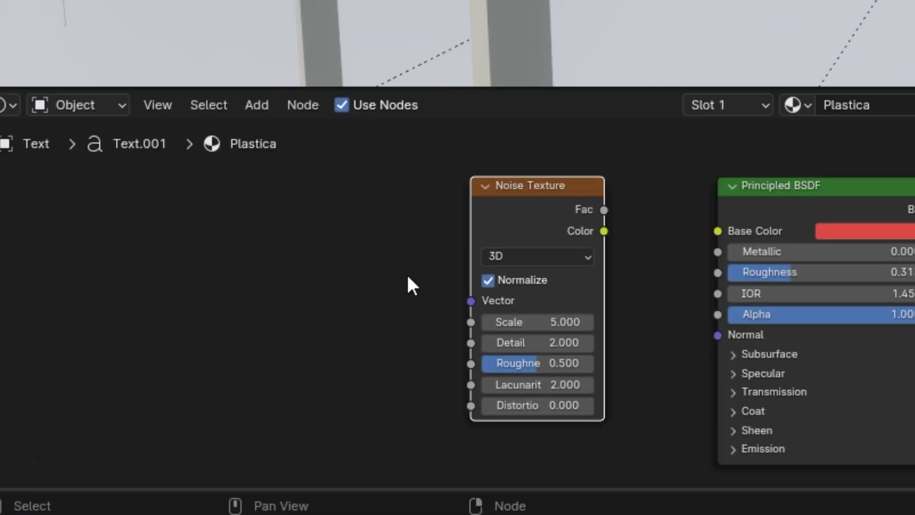
scroll(407, 273, up, 1)
drag(467, 165, 476, 160)
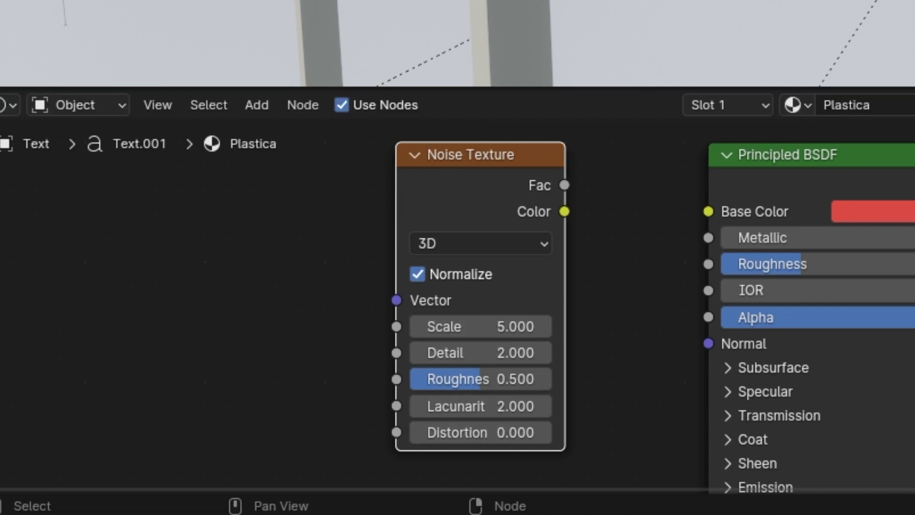
mouse_move(485, 170)
mouse_down()
mouse_move(461, 176)
mouse_move(462, 225)
mouse_up()
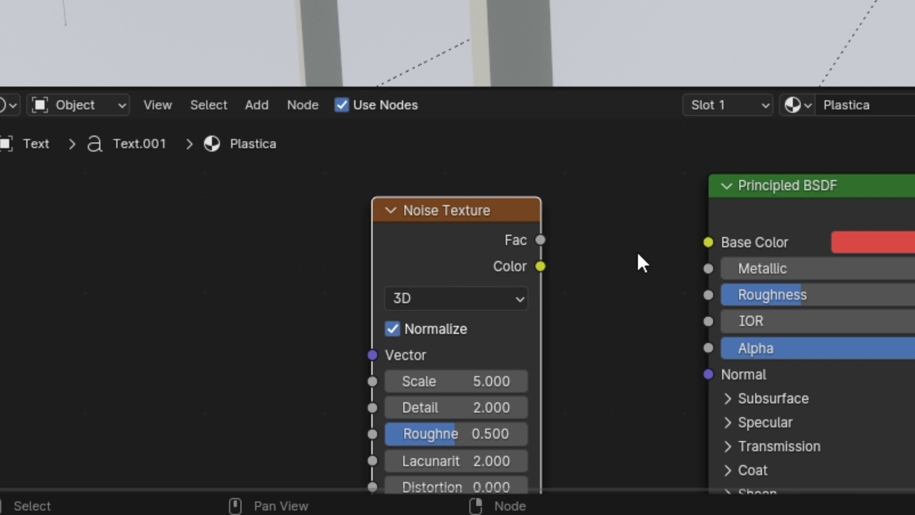
- Shift the Noise Texture node further left, leaving it unconnected after cancelling the link search
right_click(617, 284)
key(Escape)
shift+middle_drag(637, 322, 635, 299)
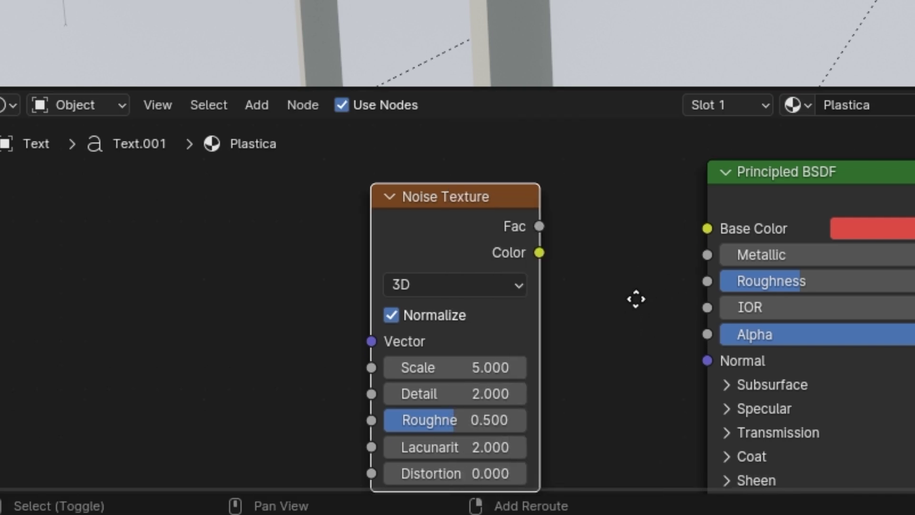
drag(449, 193, 404, 193)
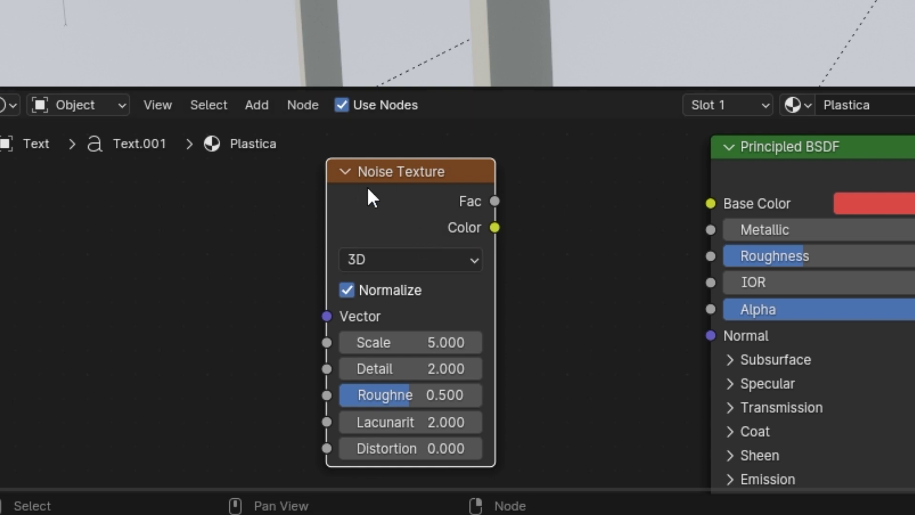
mouse_move(494, 227)
mouse_down()
mouse_move(547, 235)
mouse_move(509, 229)
mouse_up()
key(Escape)
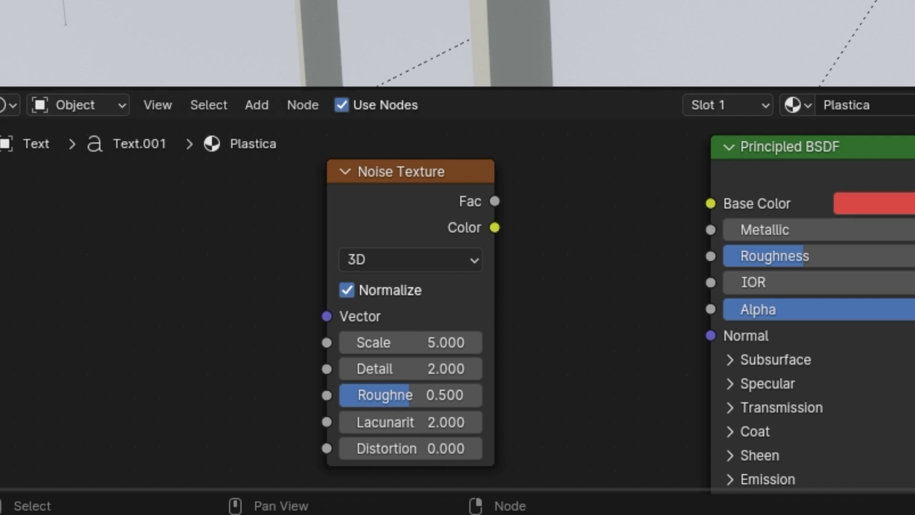
- Link the Noise Color output to Base Color and orbit to view the multicoloured text
drag(495, 227, 676, 192)
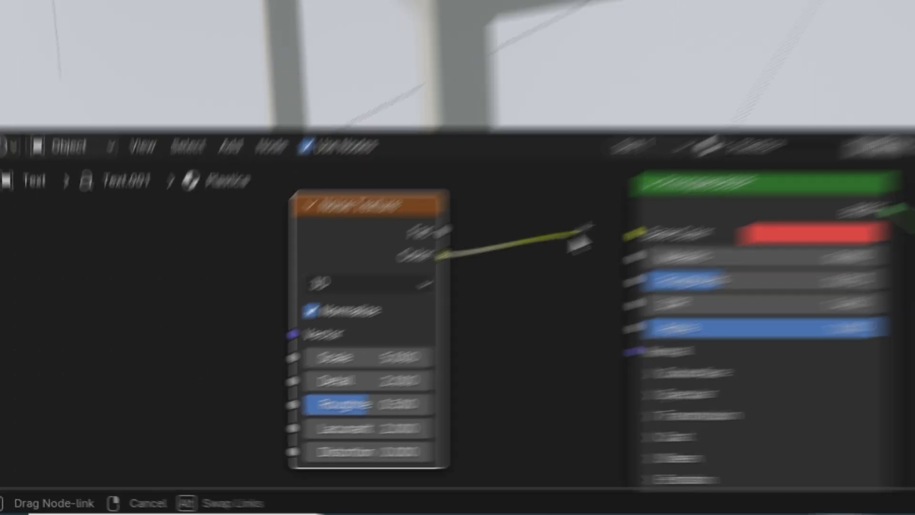
drag(579, 241, 307, 364)
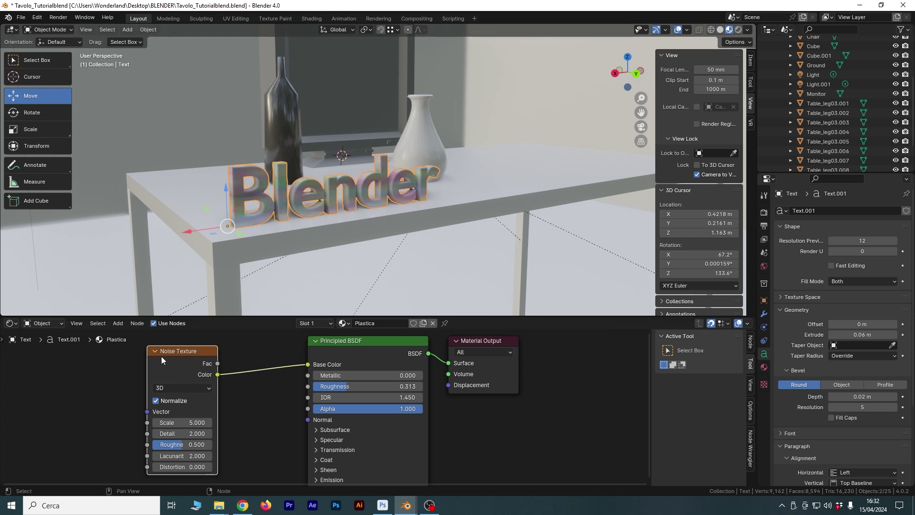
scroll(255, 204, up, 3)
scroll(261, 218, up, 3)
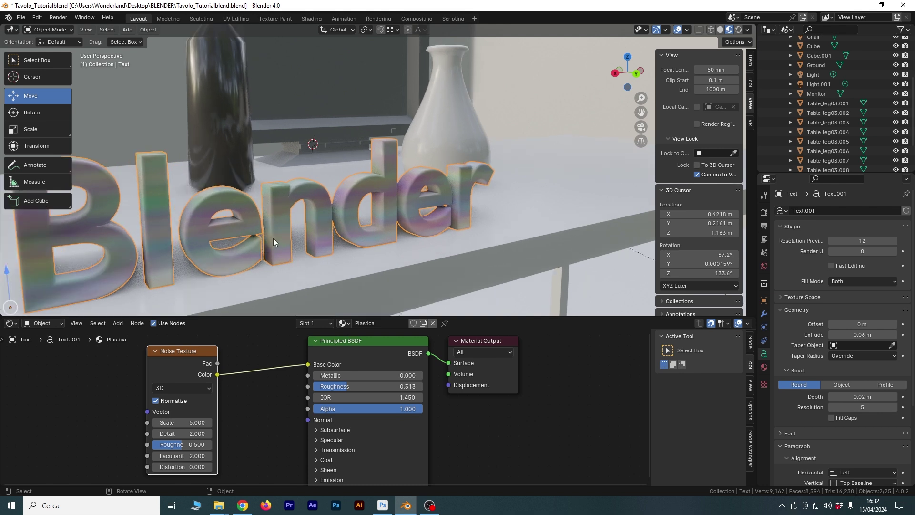
scroll(273, 239, up, 2)
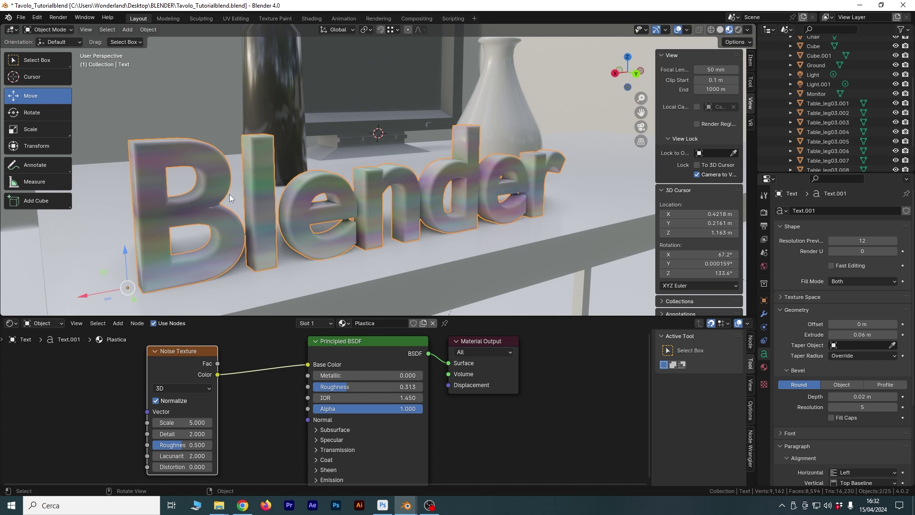
mouse_move(216, 216)
middle_down()
mouse_move(370, 197)
mouse_move(294, 199)
mouse_move(186, 100)
middle_up()
mouse_move(286, 126)
middle_down()
mouse_move(382, 170)
mouse_move(377, 176)
middle_up()
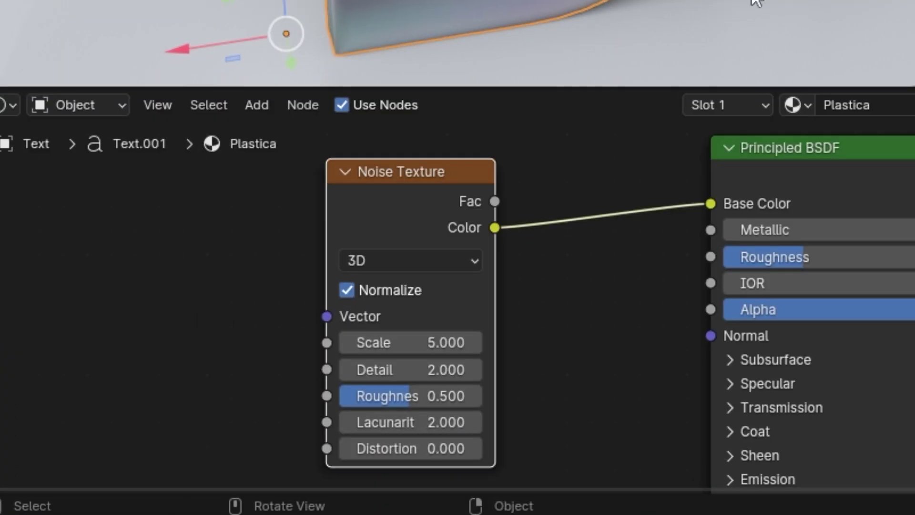
click(185, 387)
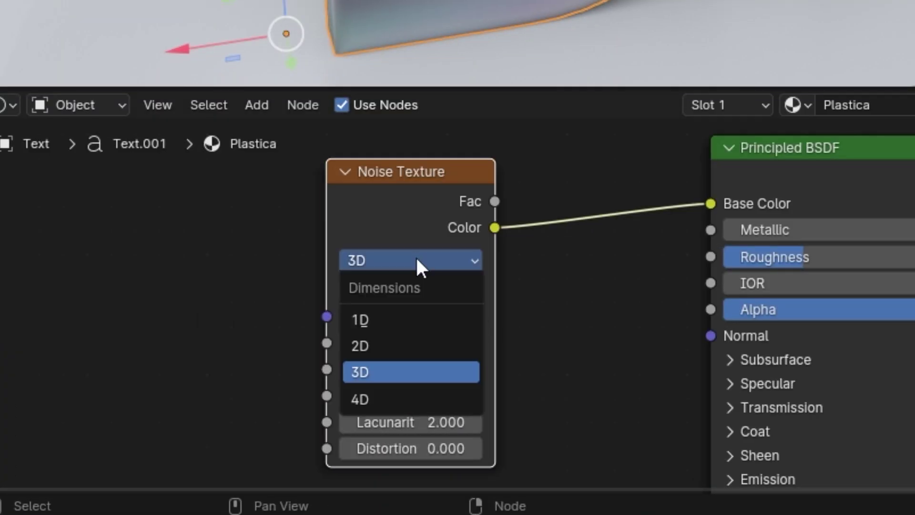
click(396, 318)
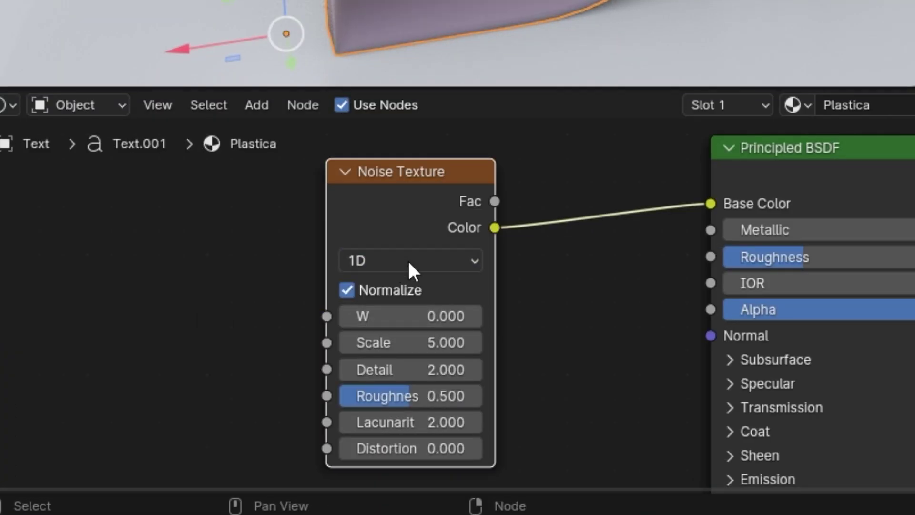
click(181, 388)
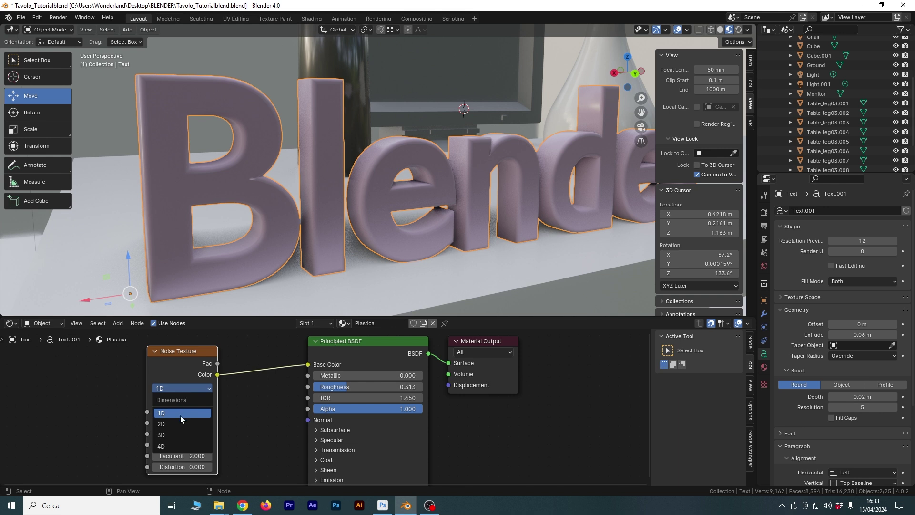
click(181, 435)
click(185, 390)
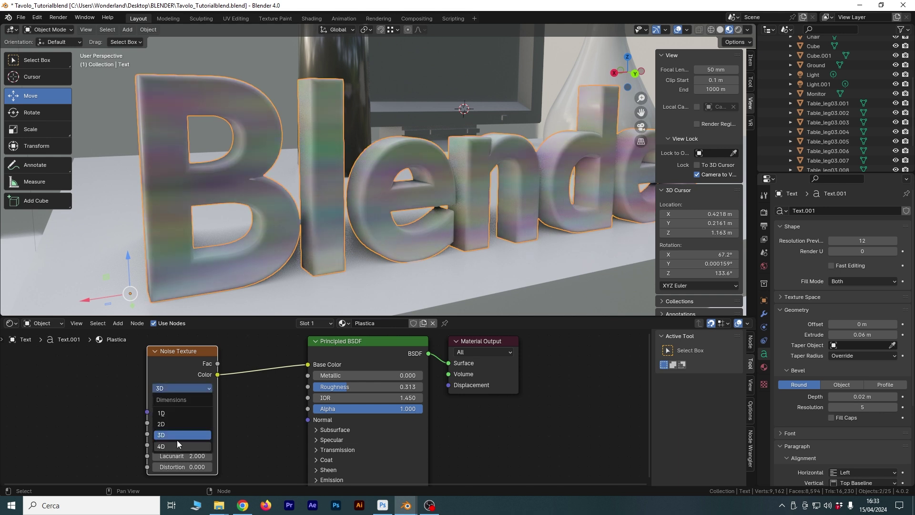
click(175, 431)
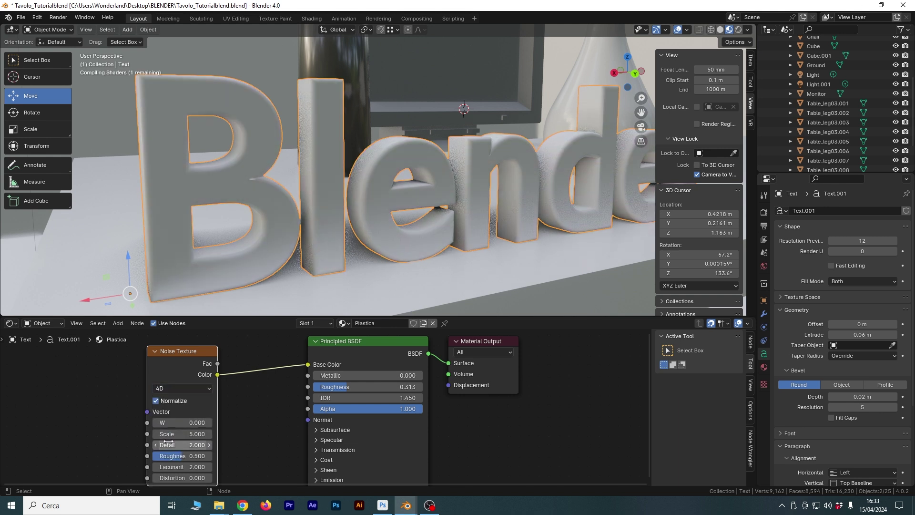
click(189, 389)
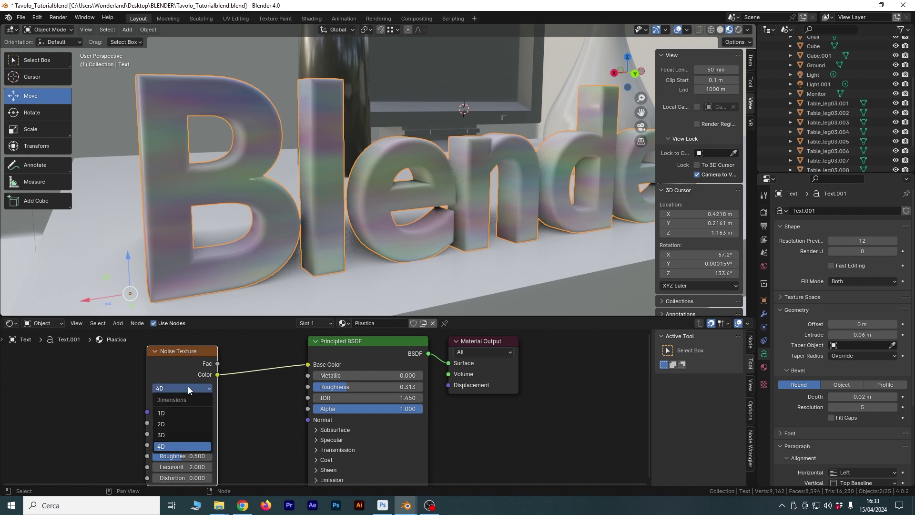
click(181, 434)
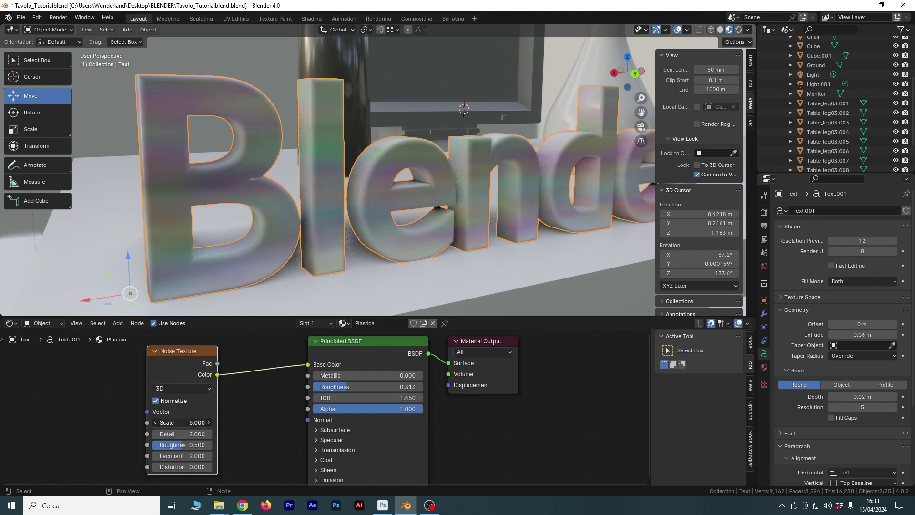
- Adjust the Noise Texture to Scale 5.400, Detail 7.100 and Lacunarity 2.000
mouse_move(183, 423)
mouse_down()
mouse_move(164, 423)
mouse_move(210, 422)
mouse_move(181, 424)
mouse_up()
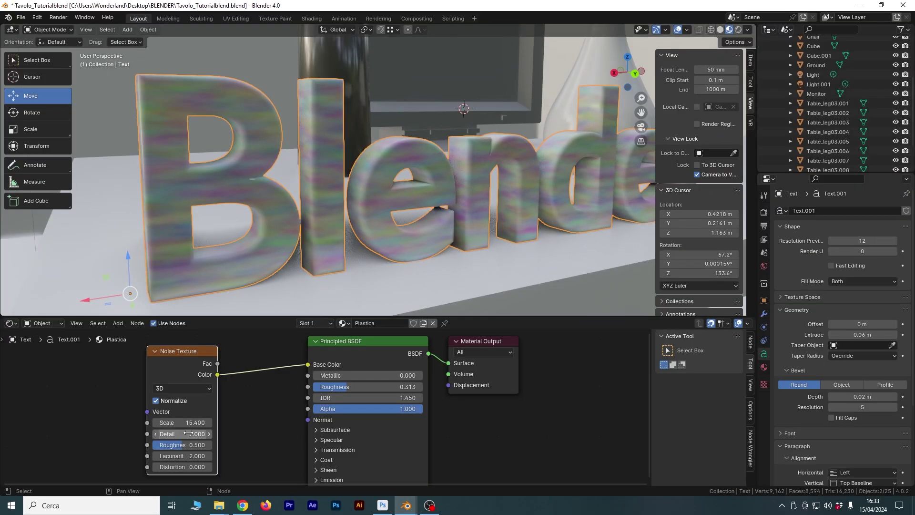
drag(183, 434, 187, 433)
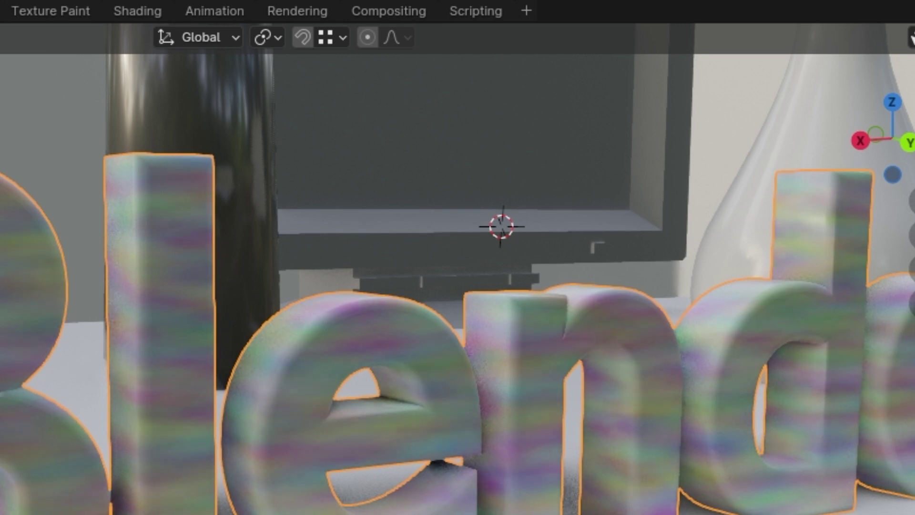
scroll(457, 267, up, 2)
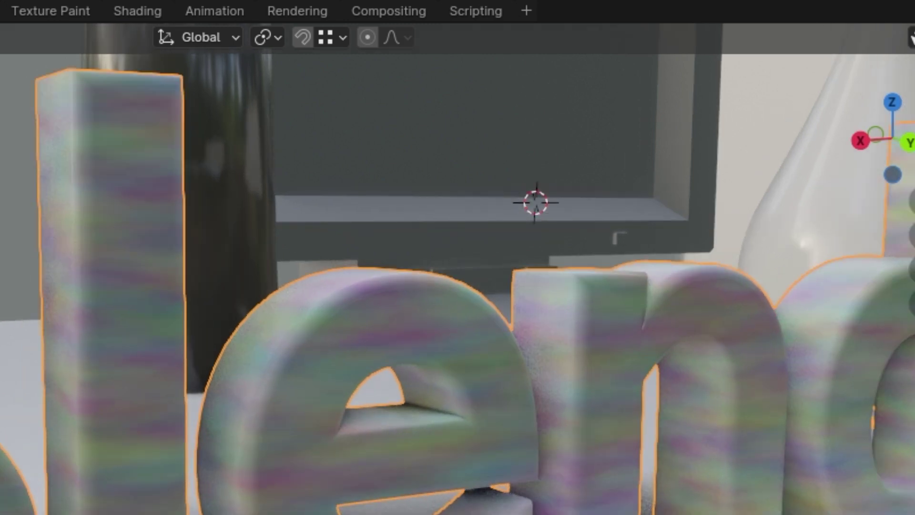
shift+middle_drag(214, 431, 379, 431)
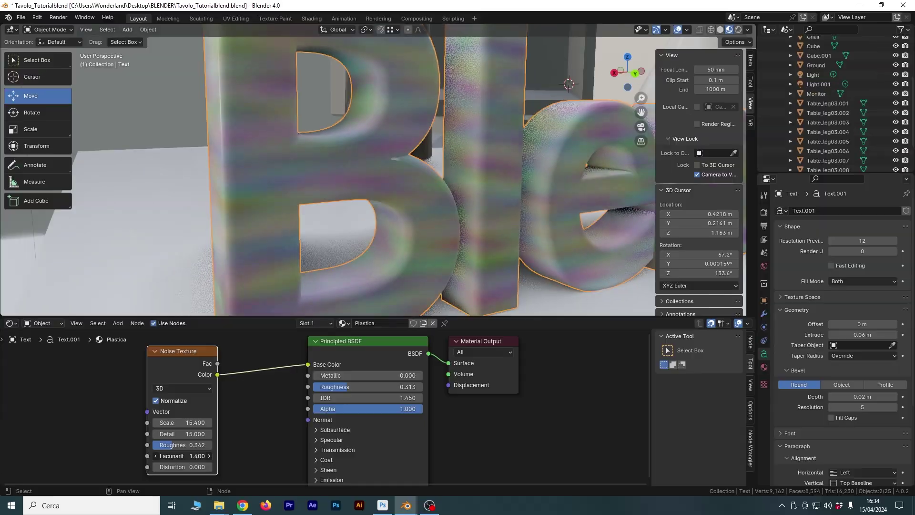
mouse_move(183, 455)
mouse_down()
mouse_move(162, 455)
mouse_move(205, 466)
mouse_move(169, 466)
mouse_up()
- Move the Noise Texture node further left in the node graph
scroll(325, 227, down, 2)
scroll(242, 225, down, 2)
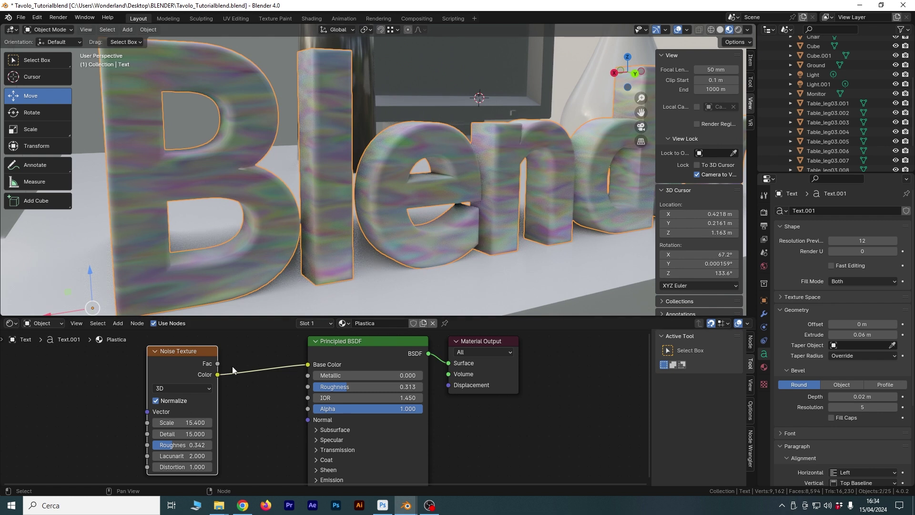
drag(193, 352, 192, 356)
click(192, 356)
drag(185, 350, 155, 351)
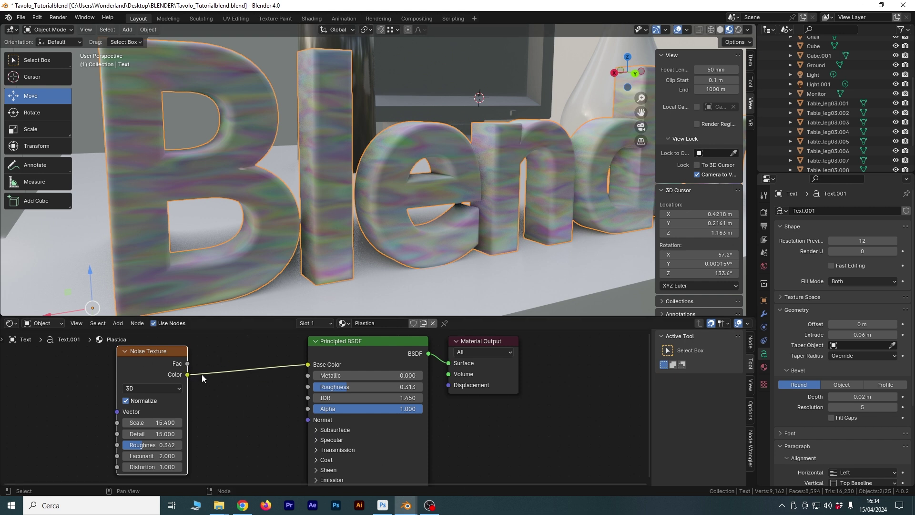
drag(308, 386, 292, 390)
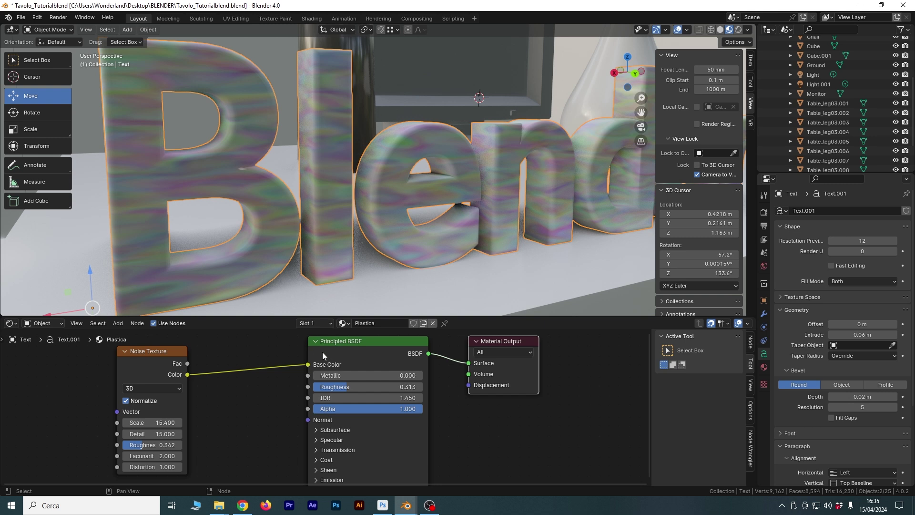
- Undo the noise Base Color link and set the Principled BSDF Roughness to 1.000
key(ctrl+z)
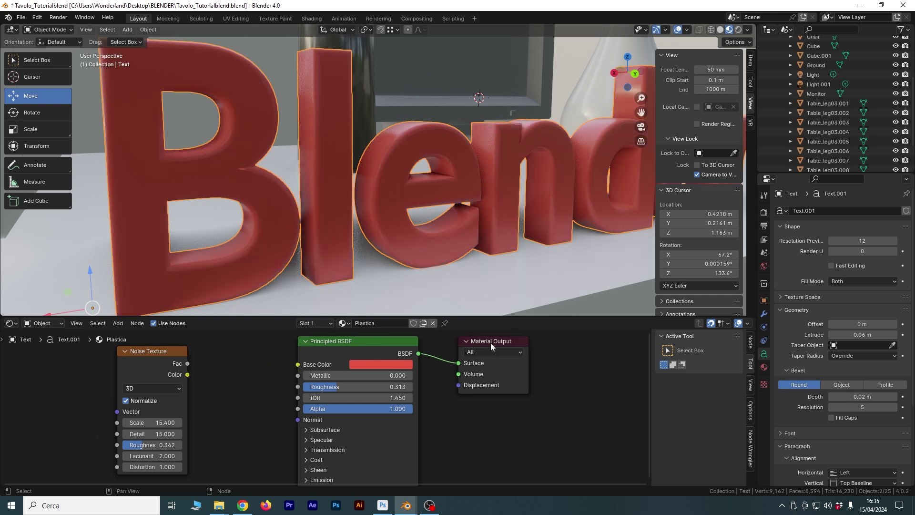
drag(490, 342, 511, 342)
middle_drag(372, 182, 366, 187)
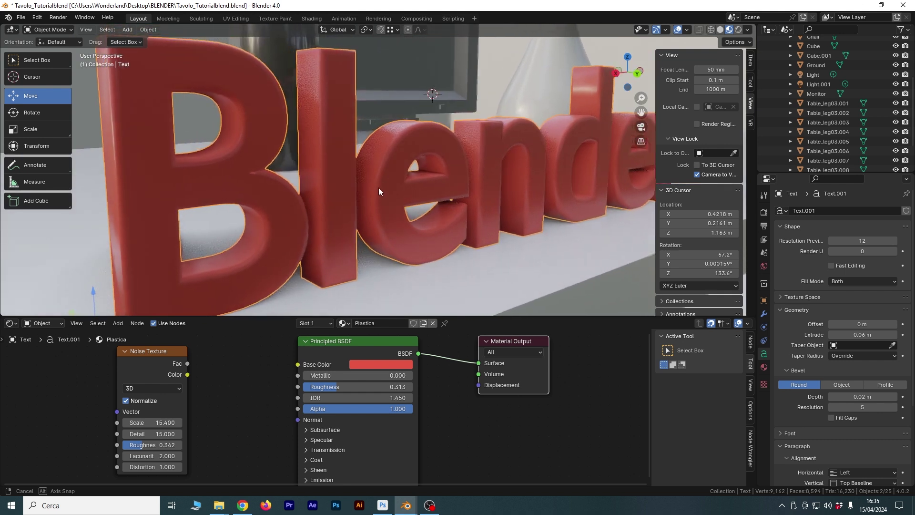
middle_drag(366, 188, 378, 187)
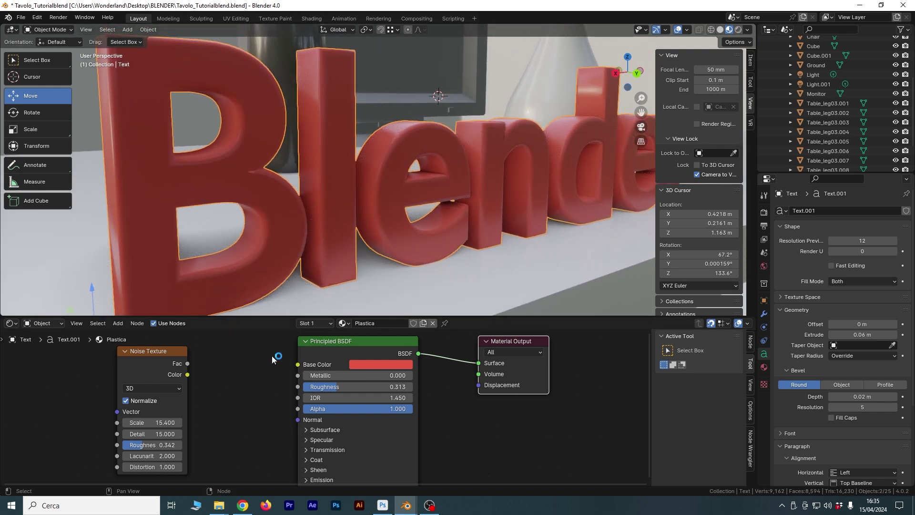
drag(357, 386, 305, 386)
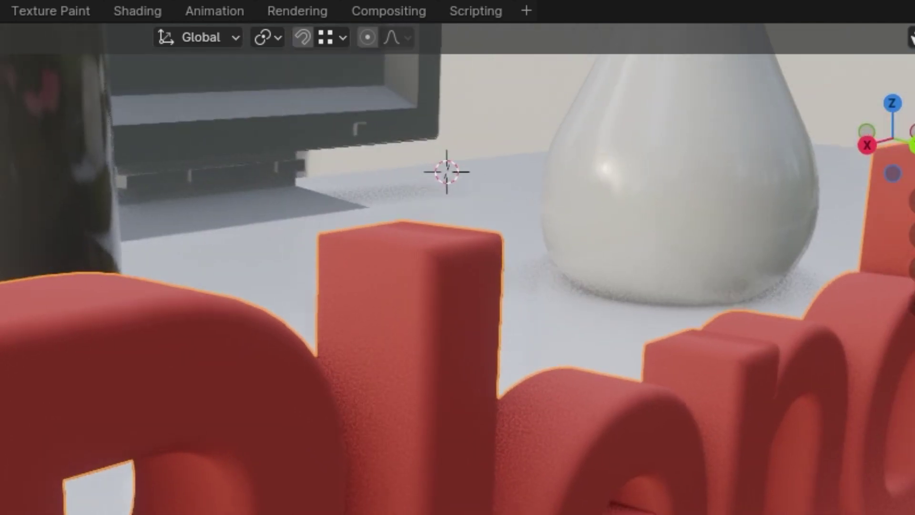
scroll(258, 193, up, 2)
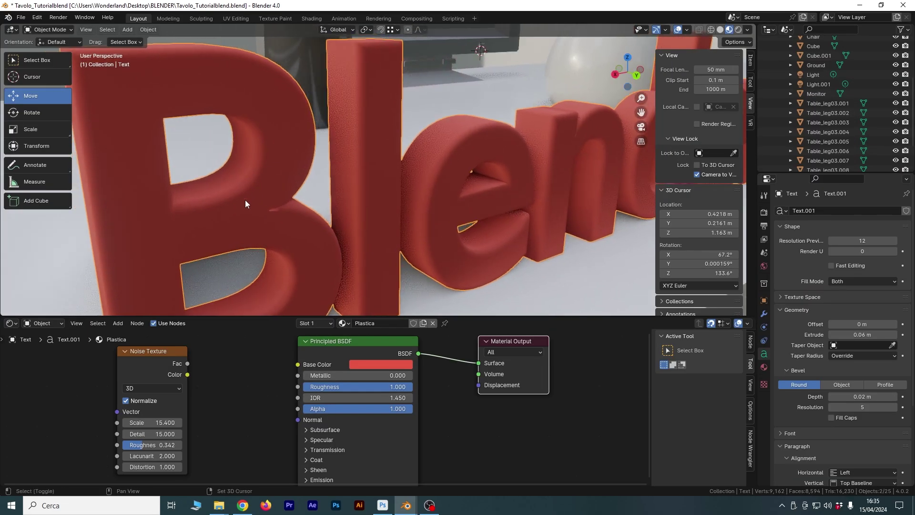
scroll(245, 199, up, 2)
scroll(322, 190, up, 2)
scroll(328, 199, down, 2)
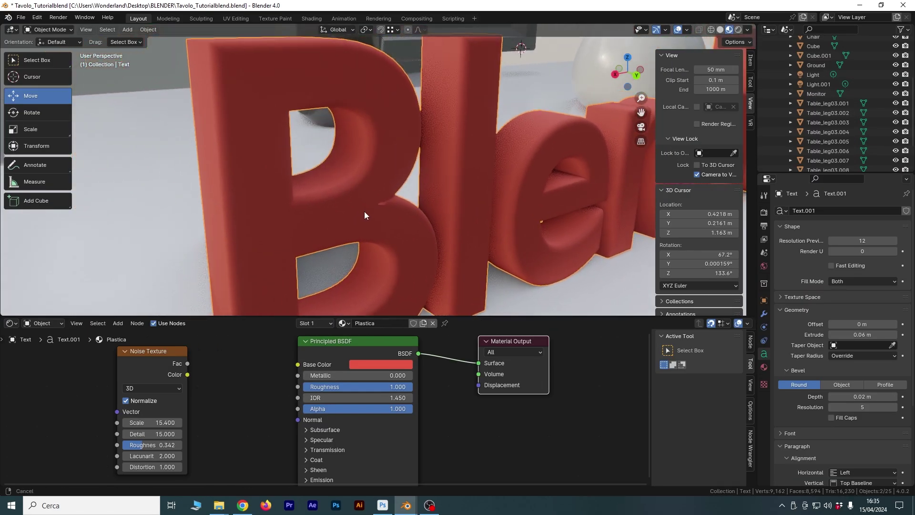
scroll(365, 210, down, 1)
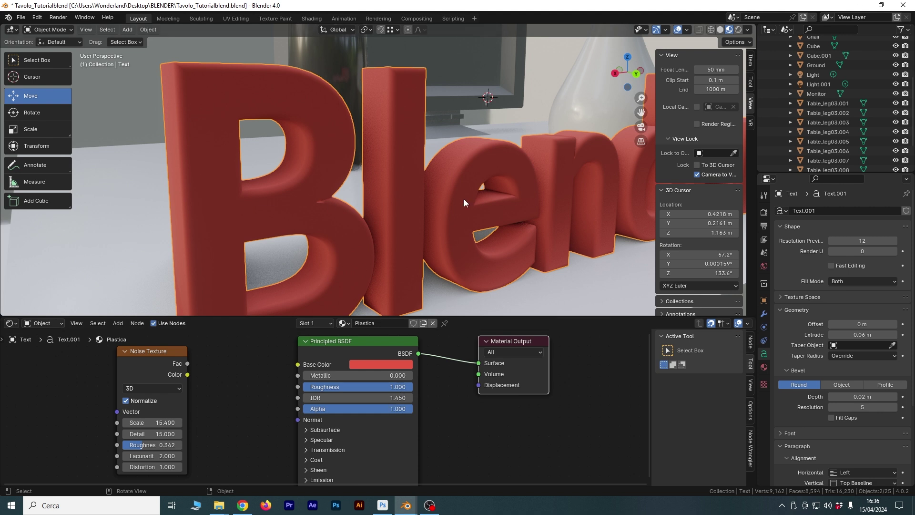
mouse_move(332, 224)
shift+middle_down()
mouse_move(331, 205)
mouse_move(355, 252)
shift+middle_up()
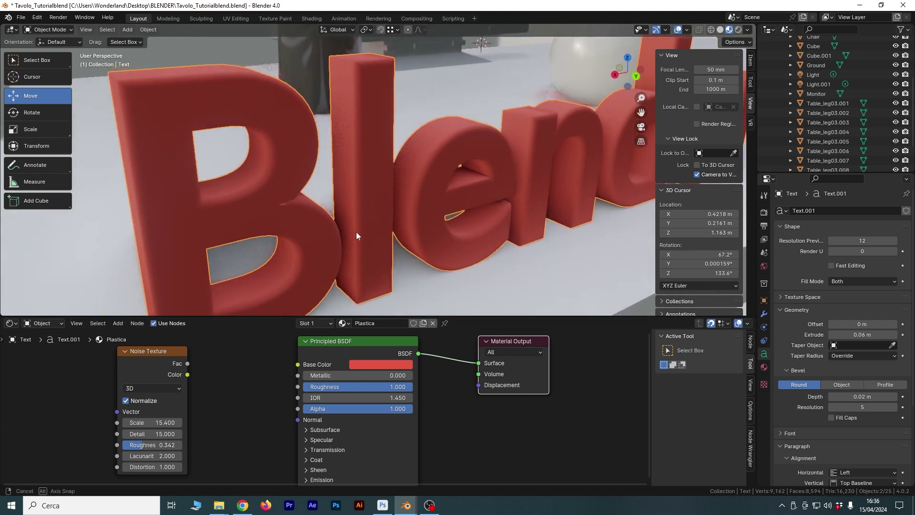
middle_drag(355, 252, 319, 222)
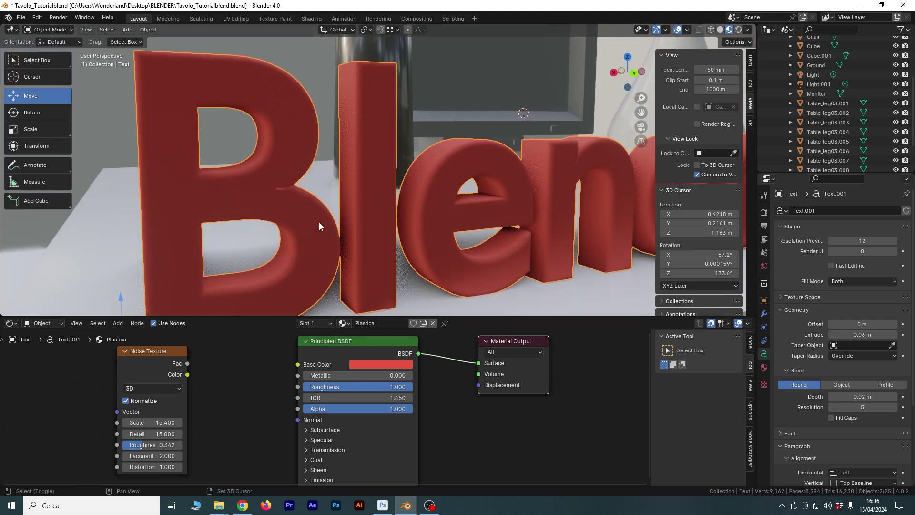
mouse_move(399, 222)
middle_down()
mouse_move(411, 233)
mouse_move(216, 204)
middle_up()
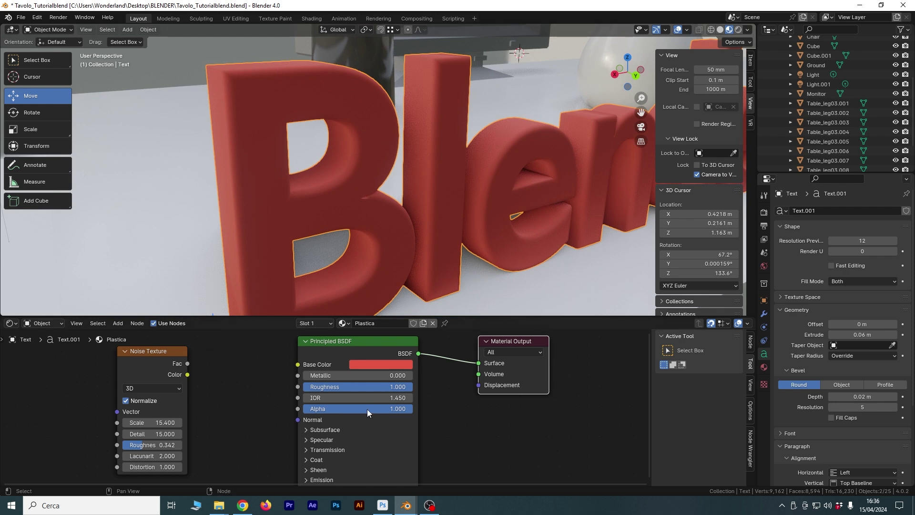
mouse_move(279, 434)
middle_down()
mouse_move(286, 374)
mouse_move(292, 446)
middle_up()
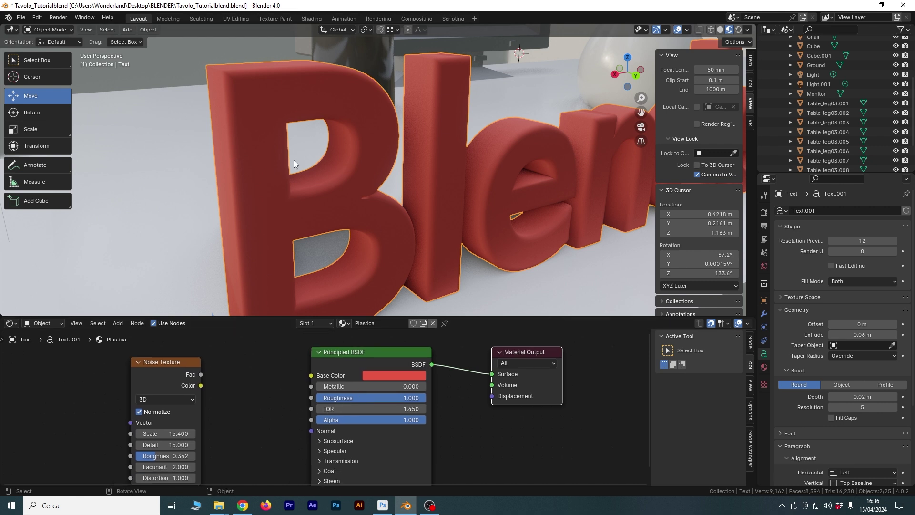
- Lower the Principled BSDF Roughness to 0.409 and shift the Noise Texture node left
drag(195, 362, 205, 365)
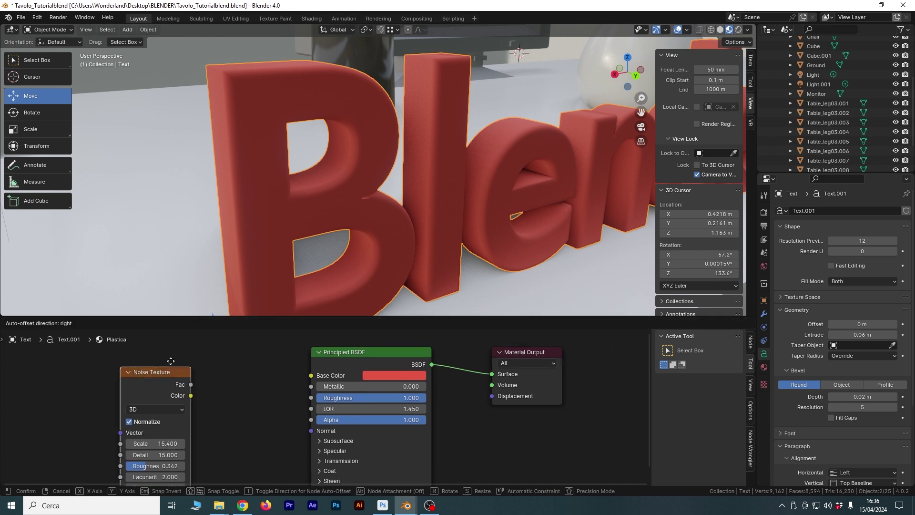
drag(414, 398, 413, 398)
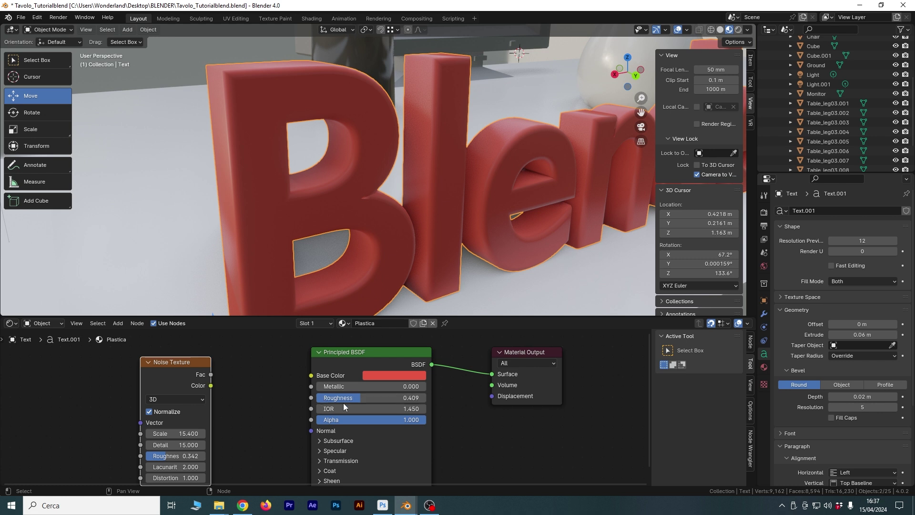
mouse_move(189, 364)
mouse_down()
mouse_move(197, 377)
mouse_move(192, 357)
mouse_move(192, 367)
mouse_up()
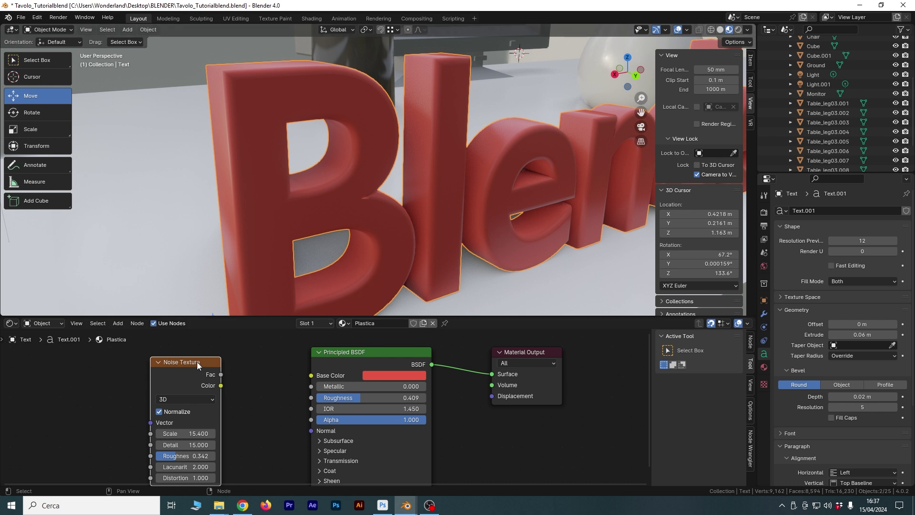
drag(196, 362, 156, 362)
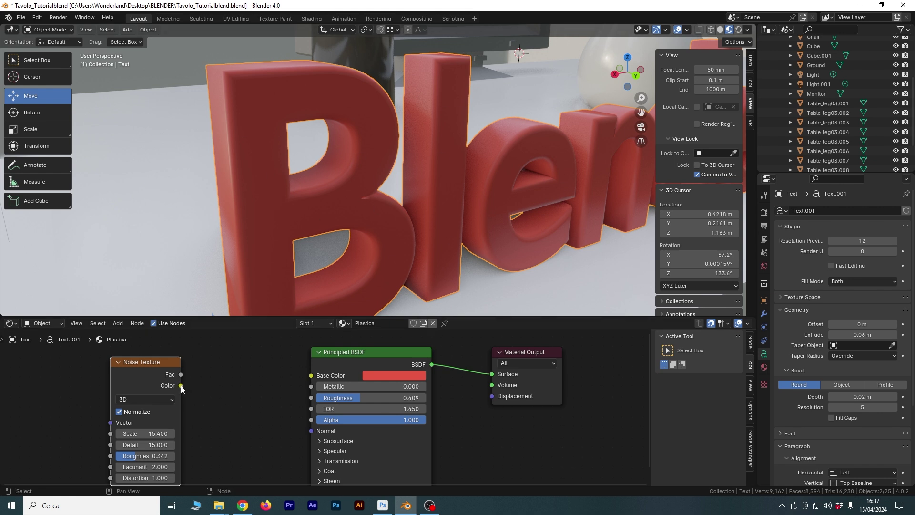
- Try linking the Noise Fac, then its Color output, into the Principled BSDF Roughness
drag(181, 375, 311, 397)
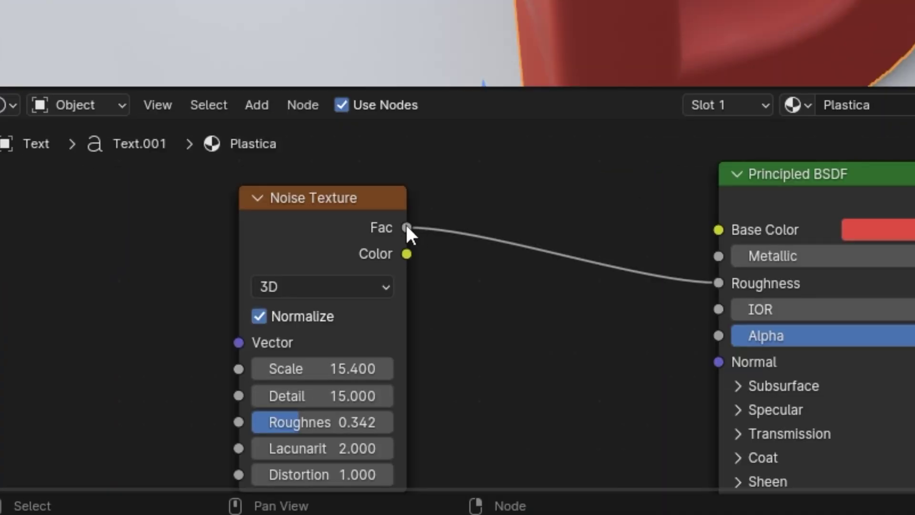
drag(177, 372, 167, 372)
drag(376, 221, 376, 197)
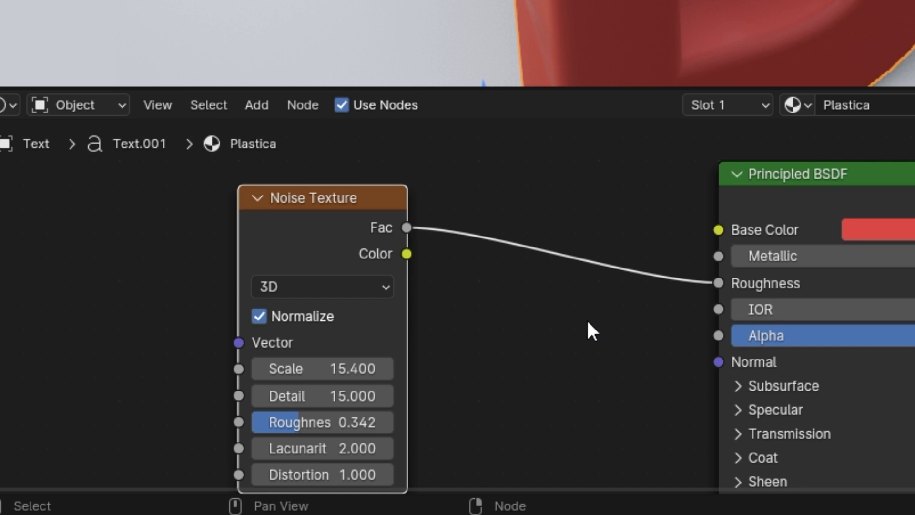
drag(718, 283, 524, 266)
drag(406, 253, 472, 261)
drag(301, 400, 301, 399)
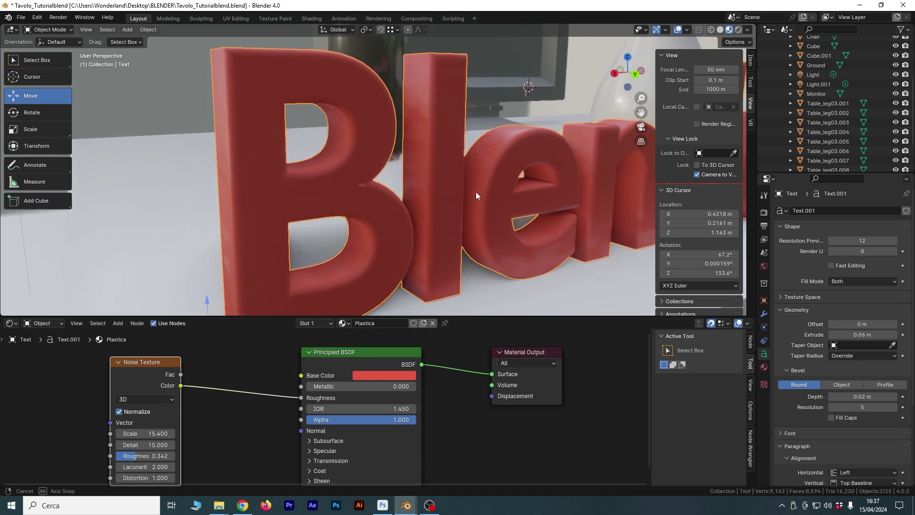
- Replace the Color link with Noise Fac on Roughness and orbit to inspect the mottled sheen
middle_drag(476, 192, 482, 201)
middle_drag(245, 414, 270, 411)
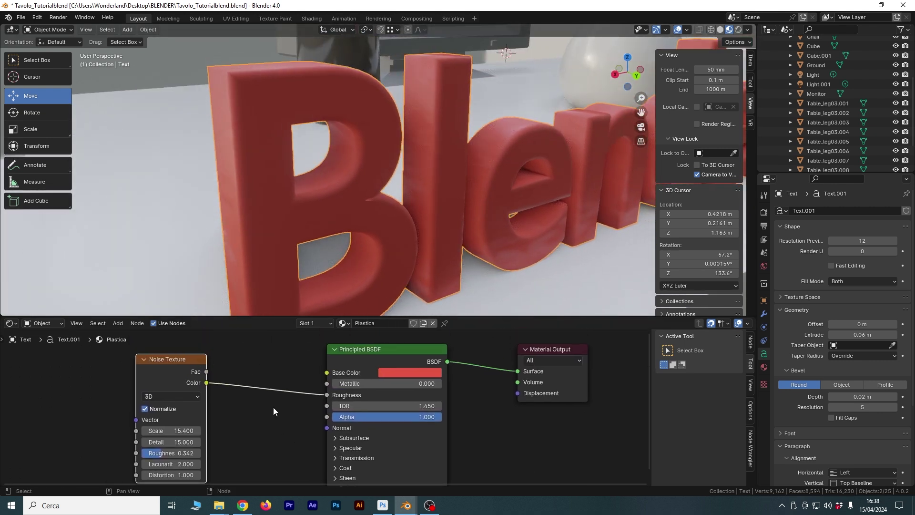
drag(200, 386, 170, 385)
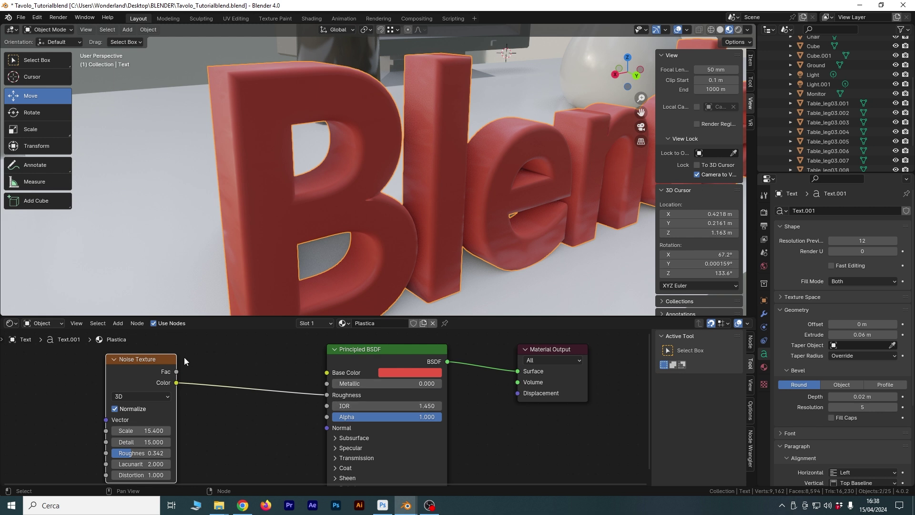
drag(318, 389, 320, 392)
drag(177, 371, 327, 395)
mouse_move(371, 202)
middle_down()
mouse_move(381, 189)
mouse_move(410, 204)
middle_up()
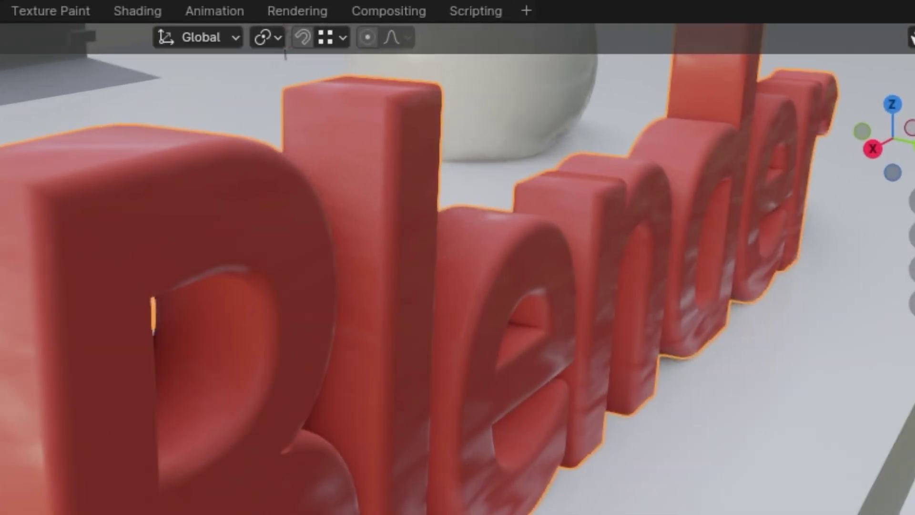
mouse_move(242, 329)
middle_down()
mouse_move(200, 429)
mouse_move(65, 359)
mouse_move(110, 431)
mouse_move(196, 505)
middle_up()
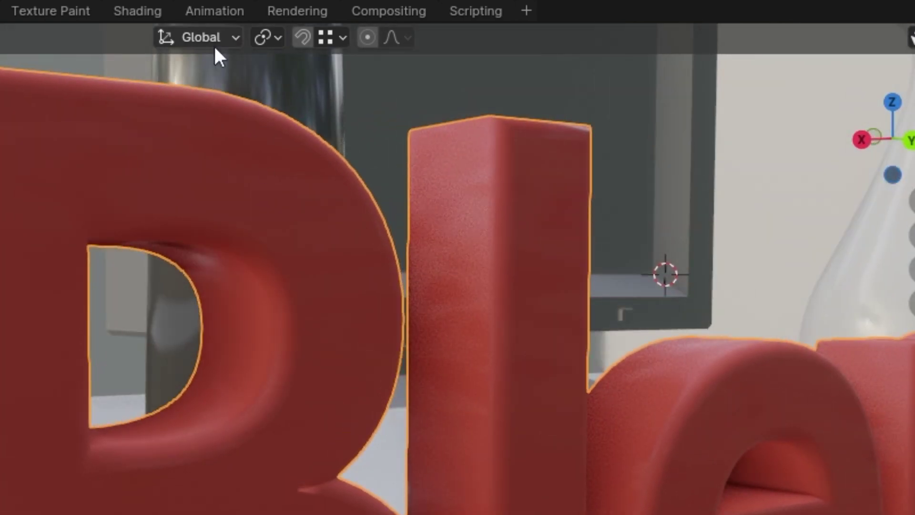
middle_drag(214, 55, 14, 312)
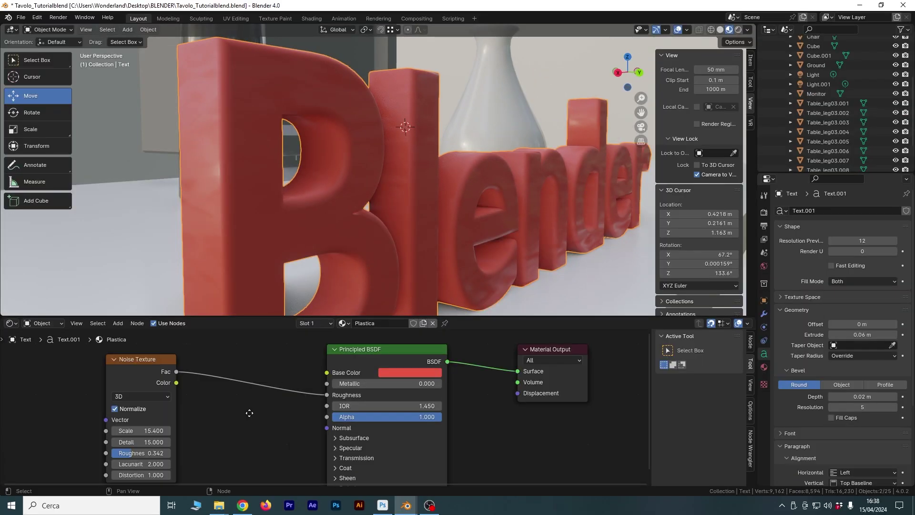
- Feed Noise Fac into Roughness and set the noise to Scale 16.4, Detail 7.9, Distortion 0.2
middle_drag(267, 440, 295, 421)
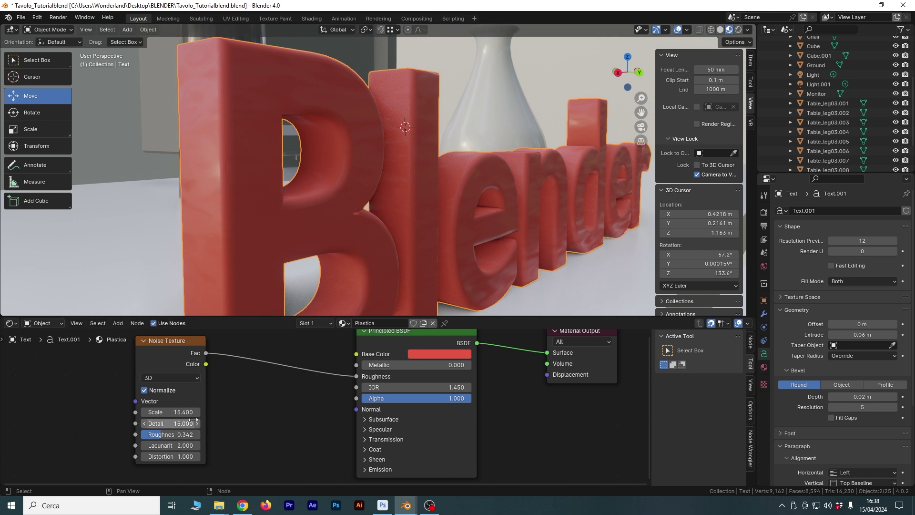
drag(184, 347, 223, 347)
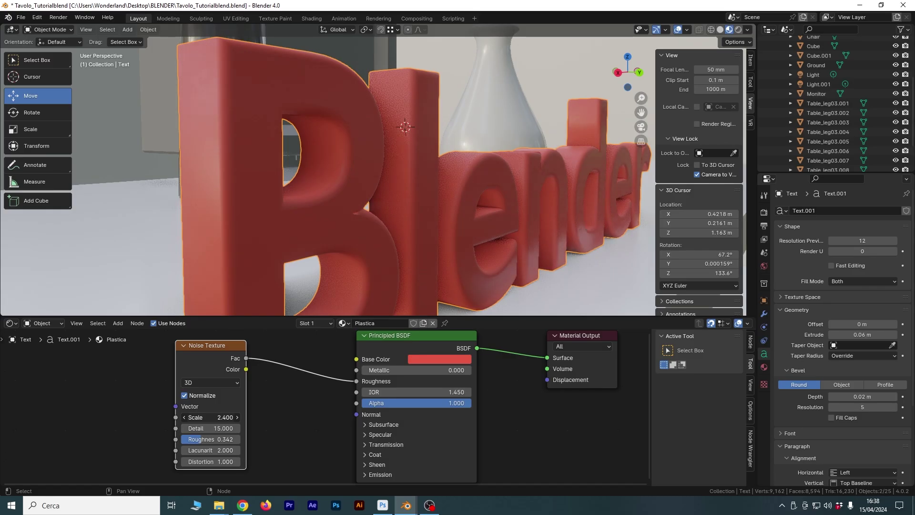
double_click(210, 417)
text(8)
key(Return)
mouse_move(440, 300)
middle_down()
mouse_move(384, 247)
mouse_move(441, 255)
mouse_move(448, 245)
mouse_move(439, 241)
mouse_move(476, 232)
mouse_move(413, 236)
mouse_move(442, 218)
mouse_move(429, 247)
middle_up()
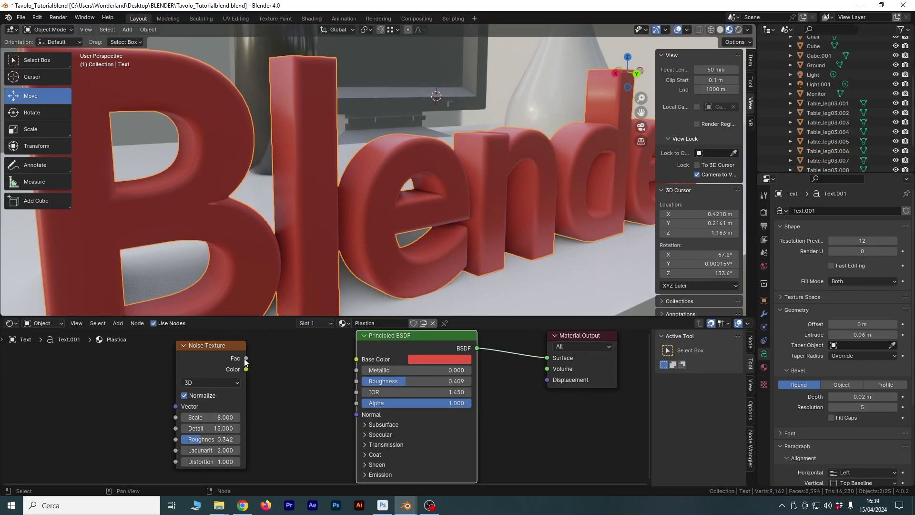
drag(246, 358, 356, 381)
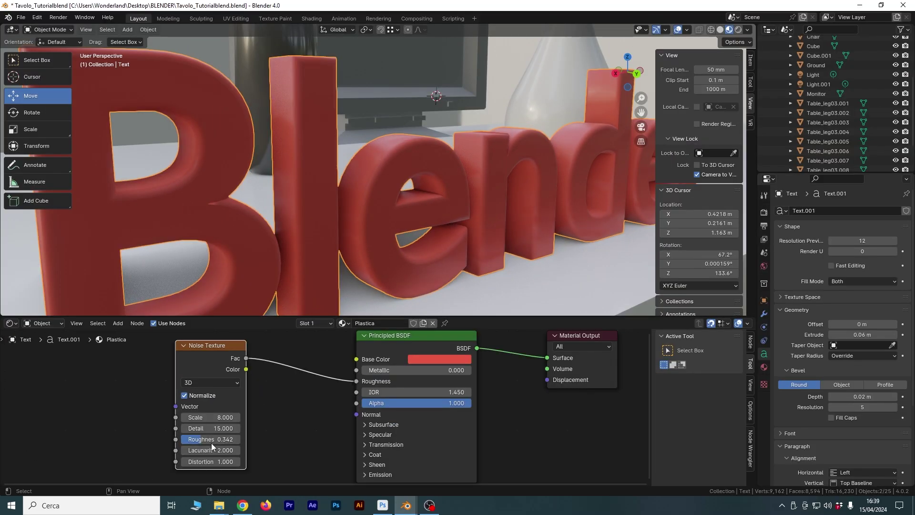
drag(209, 428, 195, 428)
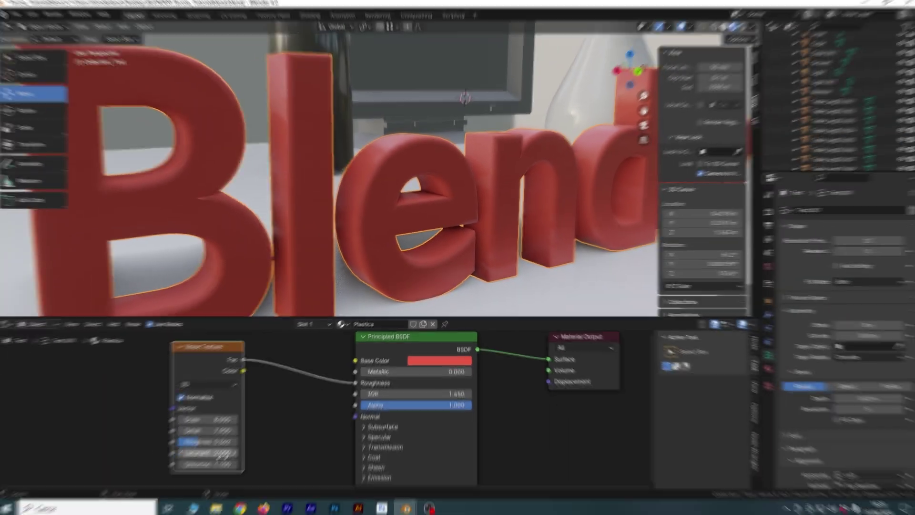
drag(218, 419, 227, 410)
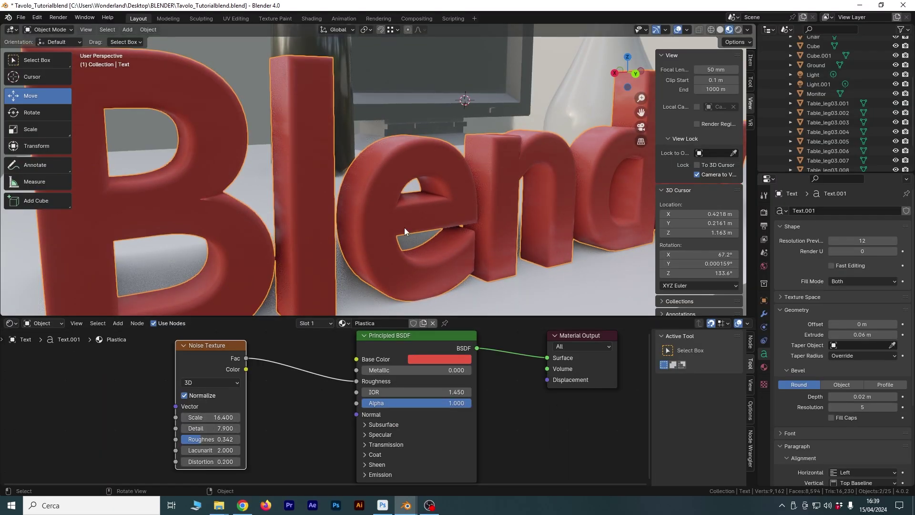
- Tidy the Noise Texture and Material Output nodes, then move the Fac link onto Metallic
middle_drag(404, 227, 367, 231)
scroll(233, 359, down, 2)
mouse_move(232, 358)
mouse_down()
mouse_move(191, 358)
mouse_move(223, 358)
mouse_up()
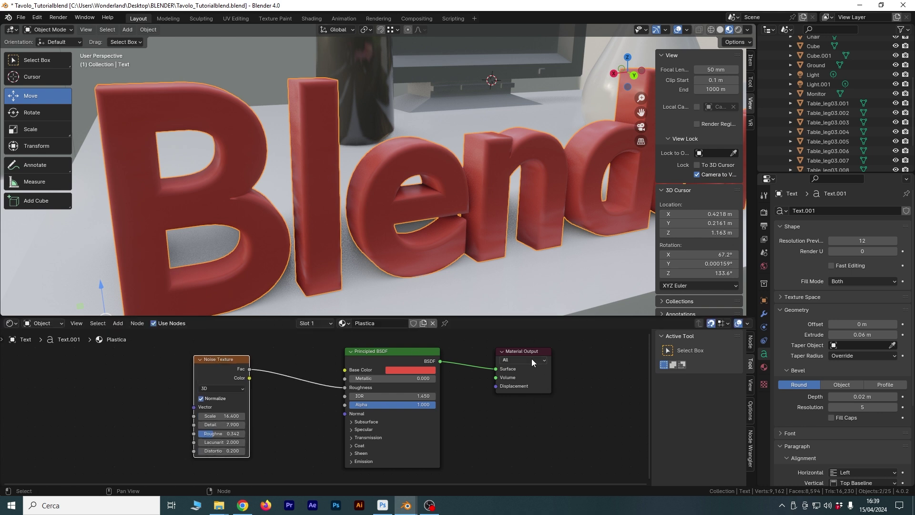
drag(531, 360, 537, 363)
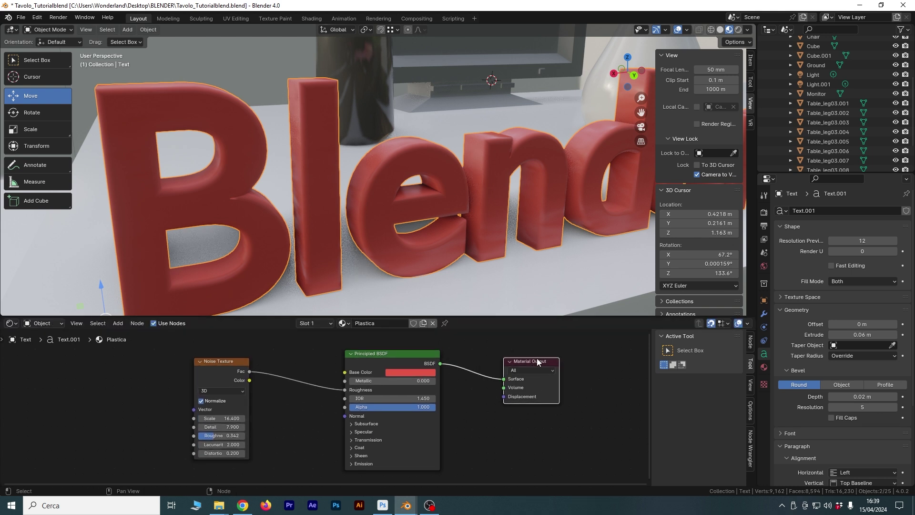
drag(229, 363, 232, 364)
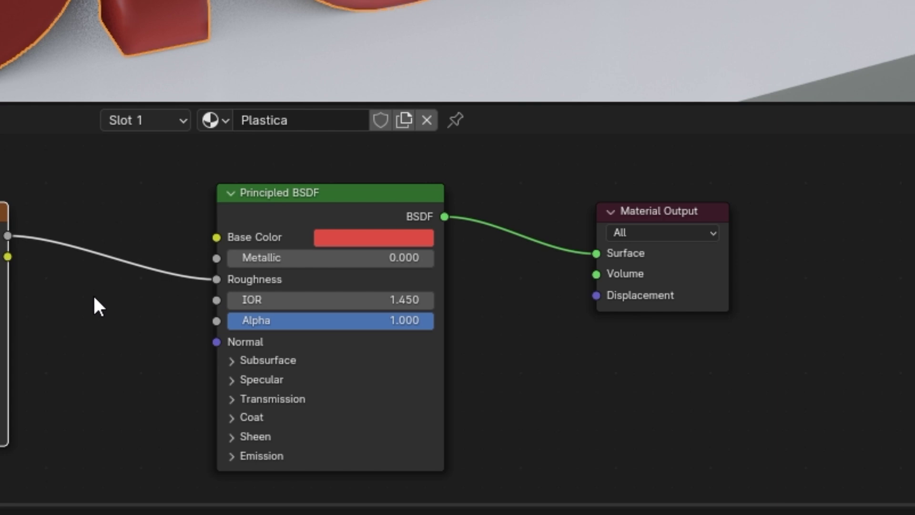
mouse_move(215, 279)
mouse_down()
mouse_move(175, 278)
mouse_move(37, 221)
mouse_move(216, 258)
mouse_up()
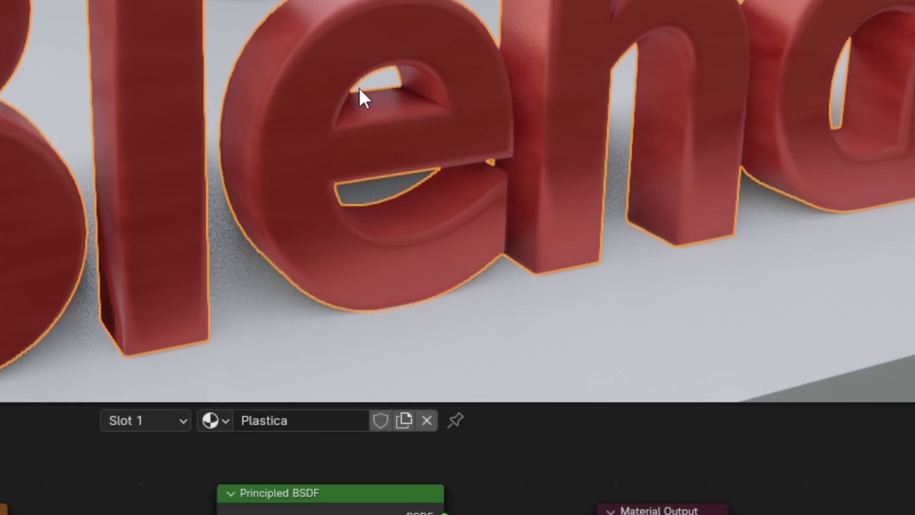
mouse_move(360, 91)
middle_down()
mouse_move(357, 119)
mouse_move(406, 135)
mouse_move(422, 127)
mouse_move(565, 201)
mouse_move(430, 158)
mouse_move(263, 120)
mouse_move(695, 229)
mouse_move(796, 327)
mouse_move(811, 306)
mouse_move(538, 103)
mouse_move(558, 163)
mouse_move(277, 143)
mouse_move(479, 215)
mouse_move(487, 234)
mouse_move(407, 220)
mouse_move(442, 228)
mouse_move(479, 221)
middle_up()
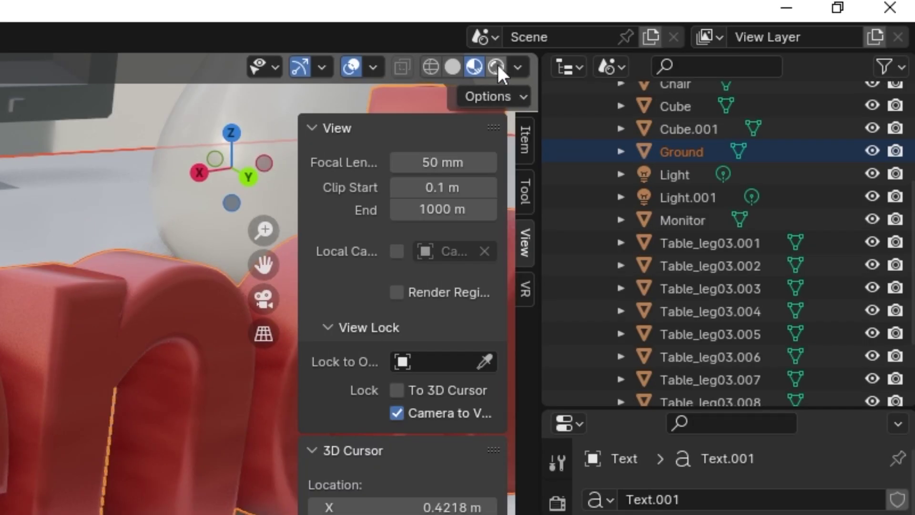
- Switch the viewport to Rendered shading and frame the Blender letters from a new angle
click(497, 65)
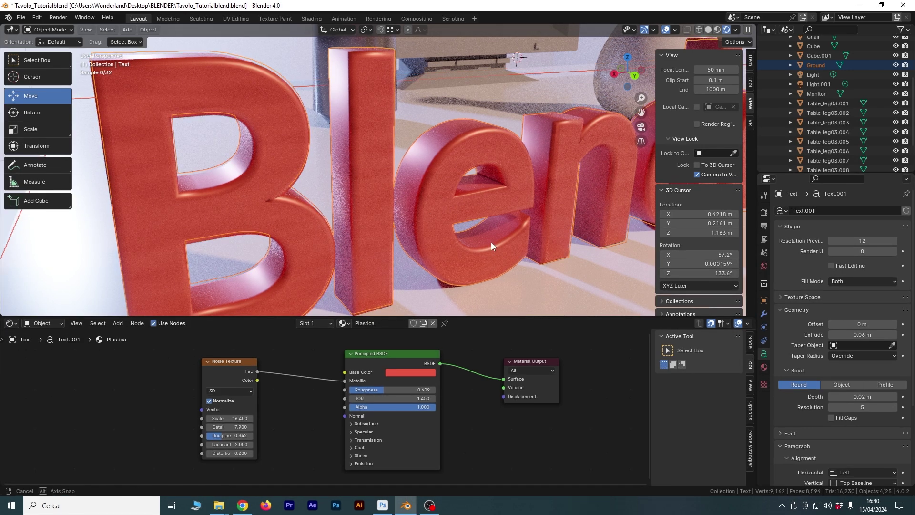
middle_drag(491, 242, 493, 232)
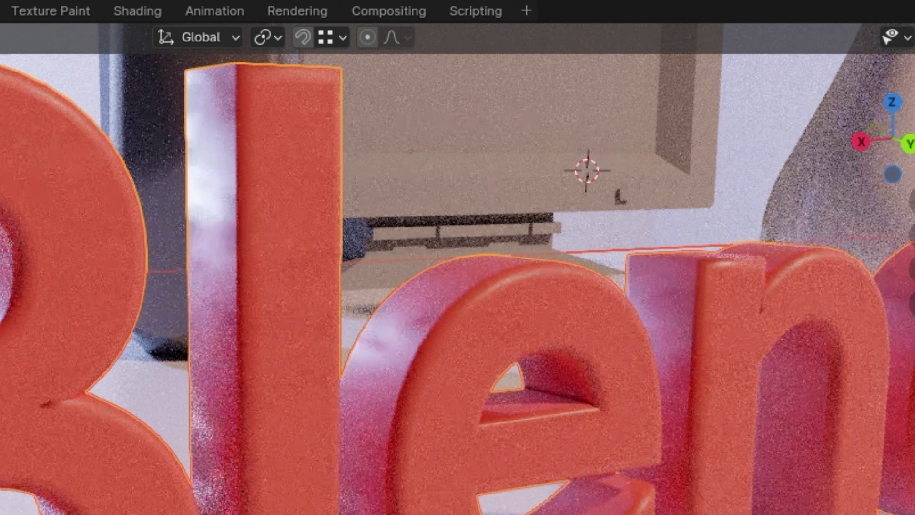
shift+middle_drag(284, 452, 182, 429)
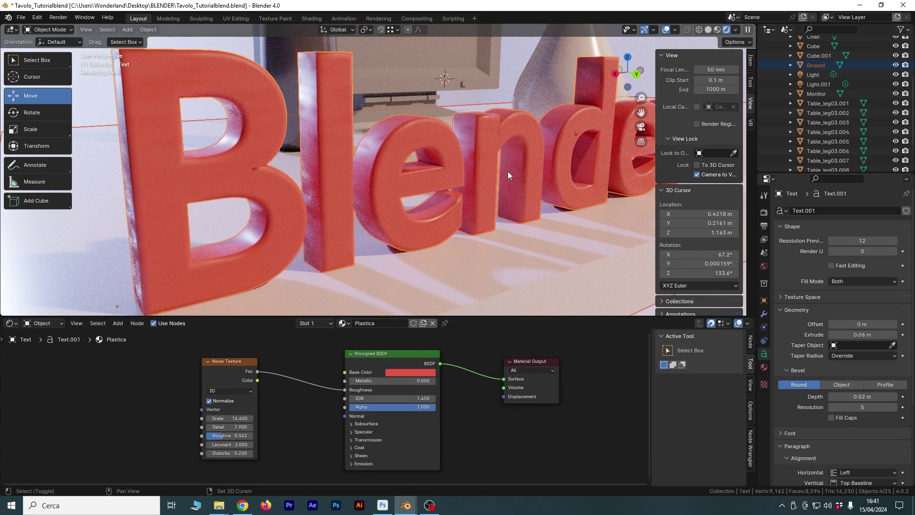
mouse_move(482, 184)
shift+middle_down()
mouse_move(265, 265)
mouse_move(292, 205)
shift+middle_up()
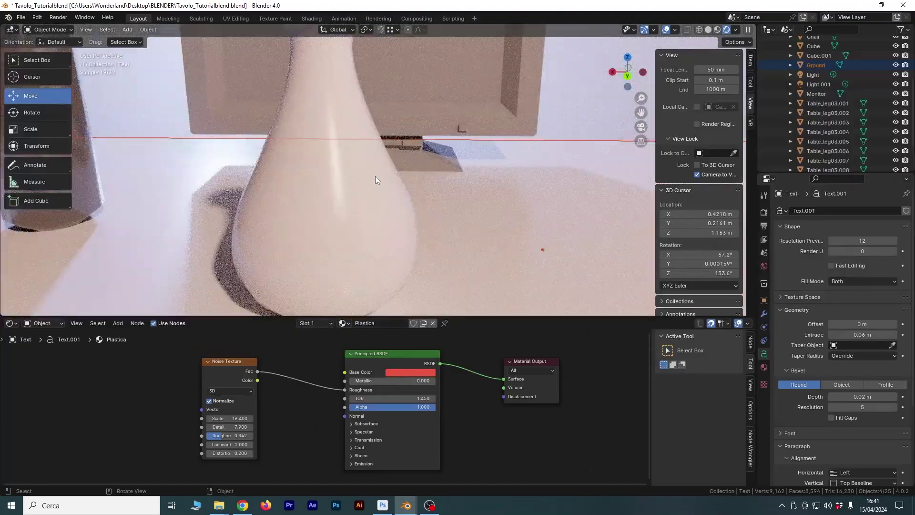
- Select the vase and add a Voronoi Texture node to its Ceramica material
click(374, 201)
scroll(305, 229, down, 5)
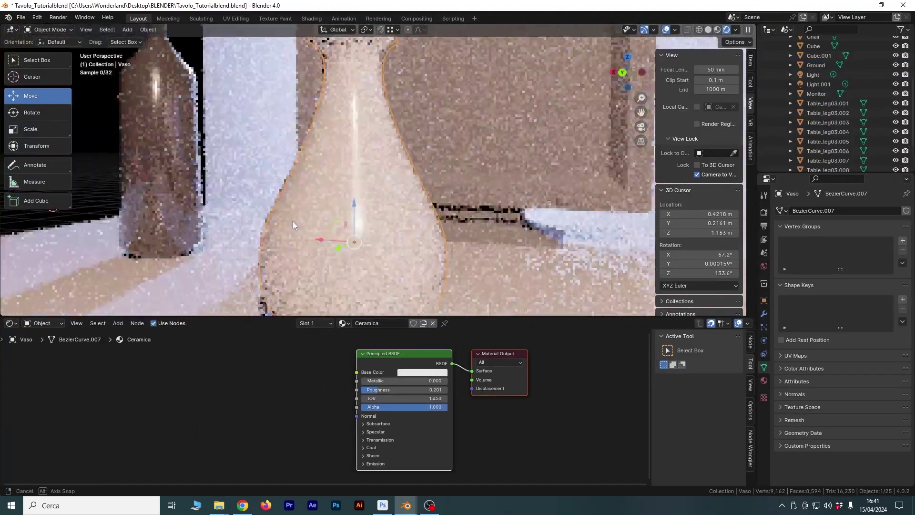
scroll(334, 200, up, 2)
scroll(344, 189, down, 1)
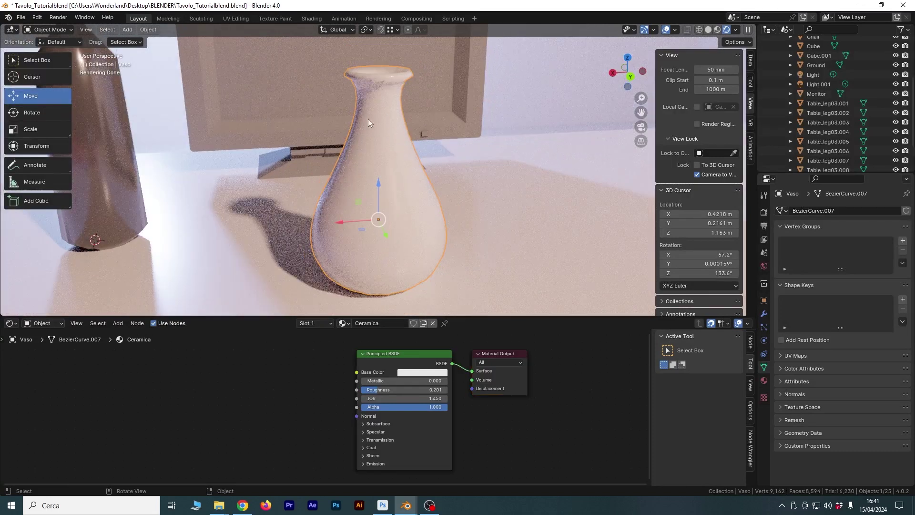
key(shift+a)
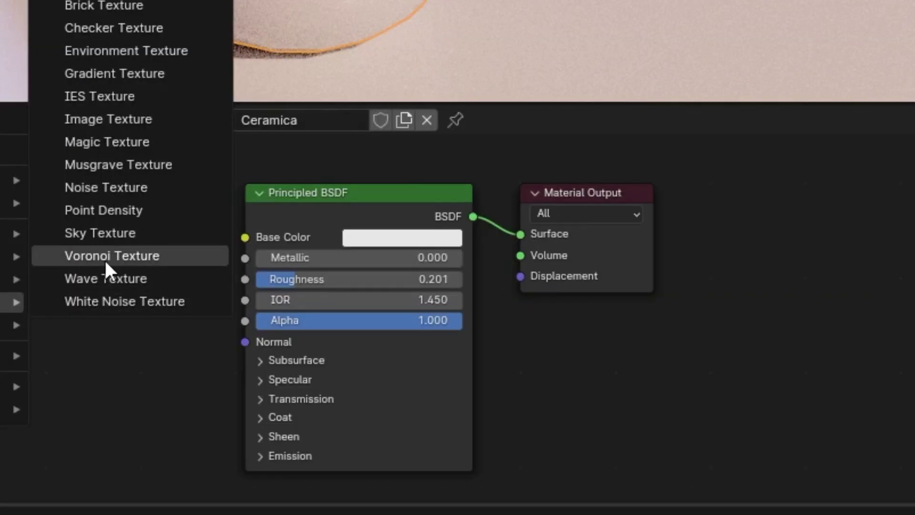
click(191, 255)
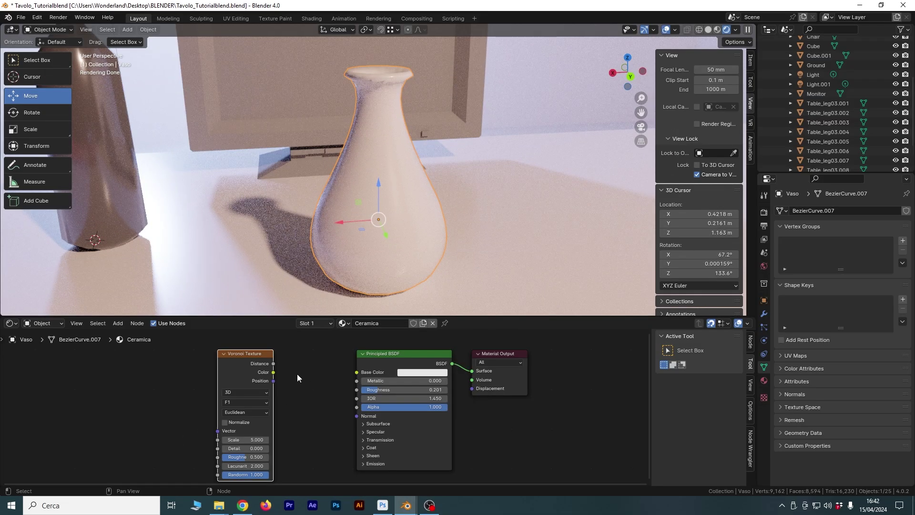
- Test Voronoi Color and Distance links on the vase's Base Color, then remove them
drag(274, 372, 357, 372)
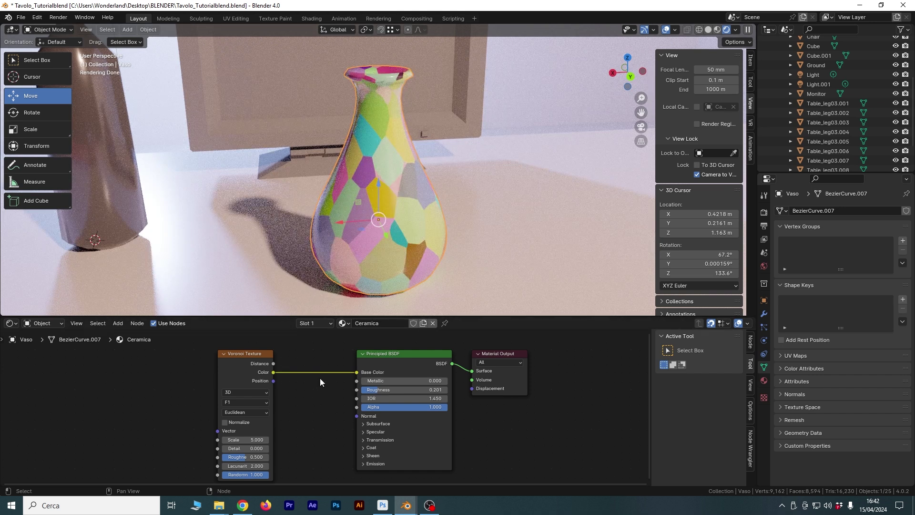
ctrl+right_drag(327, 368, 335, 399)
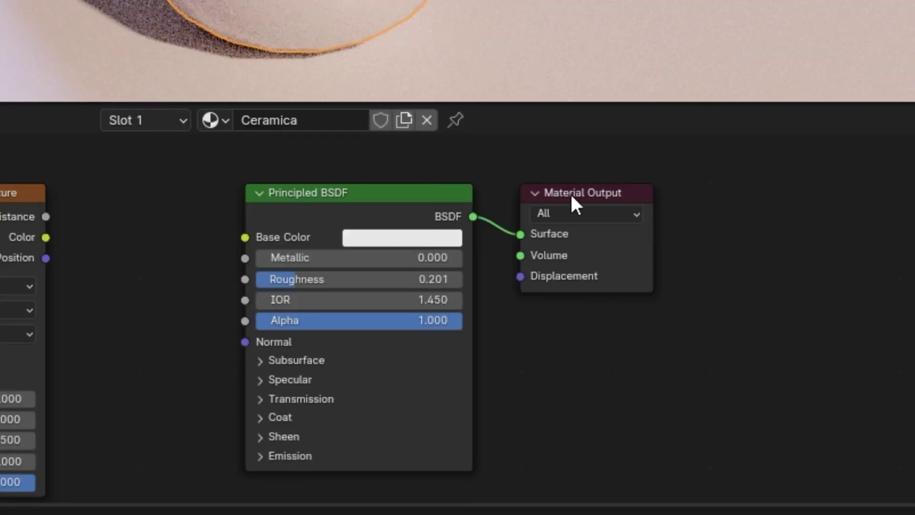
drag(611, 191, 668, 191)
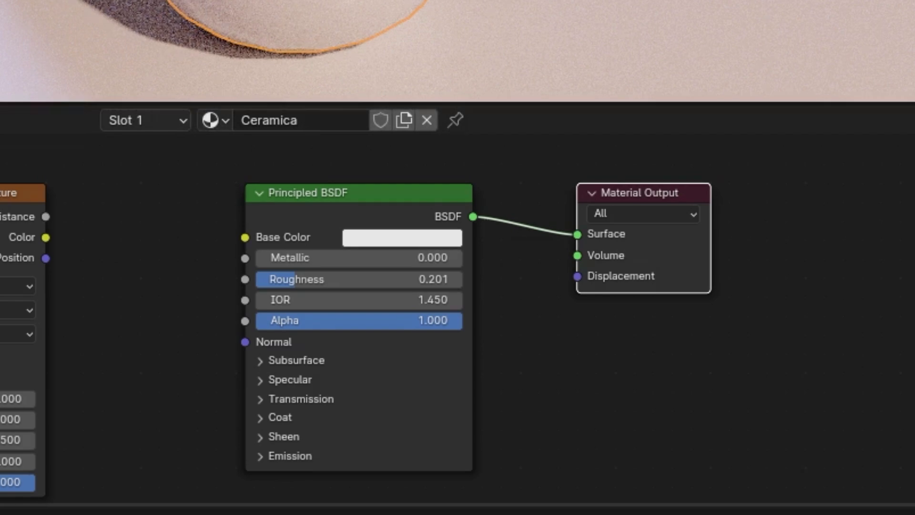
ctrl+shift+click(19, 362)
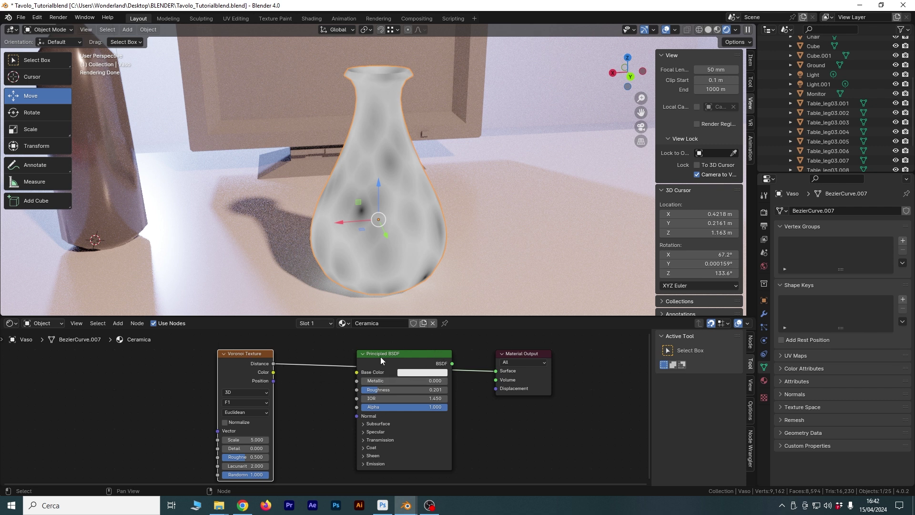
key(ctrl+z)
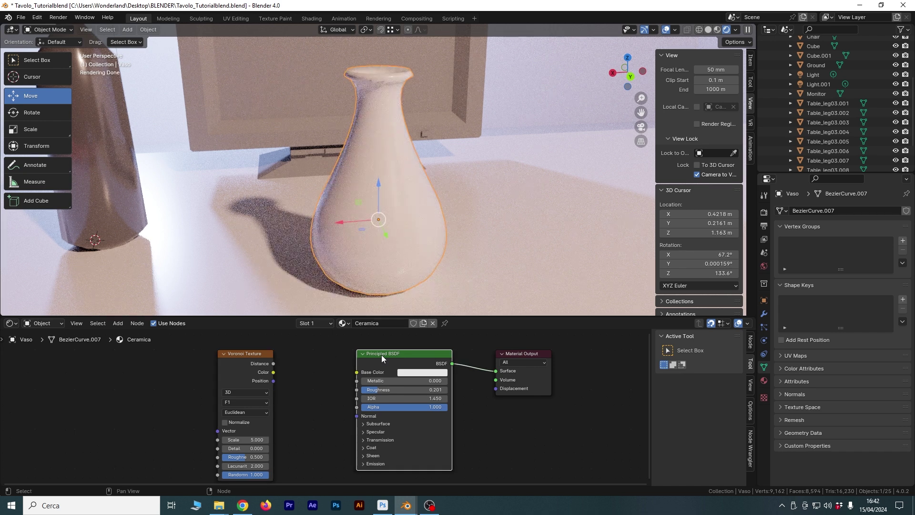
key(ctrl+shift+z)
key(ctrl+z)
key(ctrl+shift+z)
key(ctrl+z)
key(ctrl+shift+z)
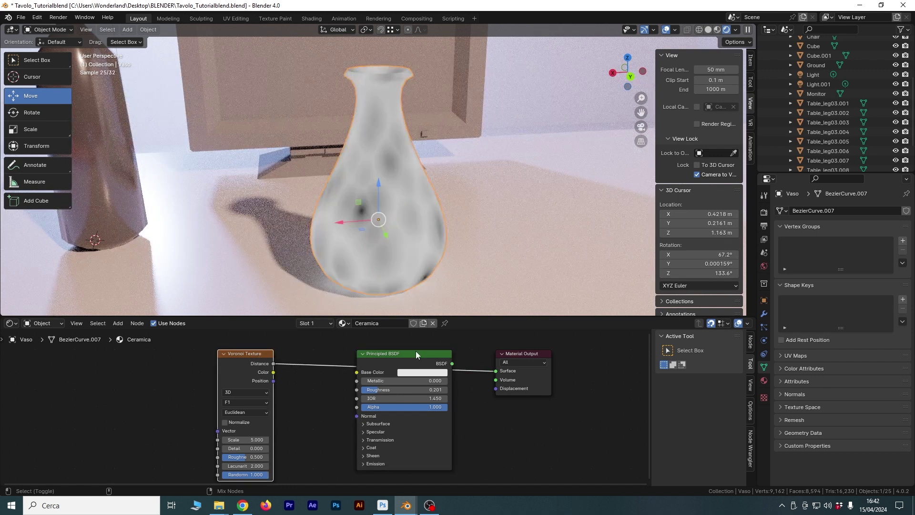
key(ctrl+z)
- Pan the node layout and select the red Blender text to show Plastica
scroll(338, 398, down, 2)
middle_drag(313, 411, 345, 382)
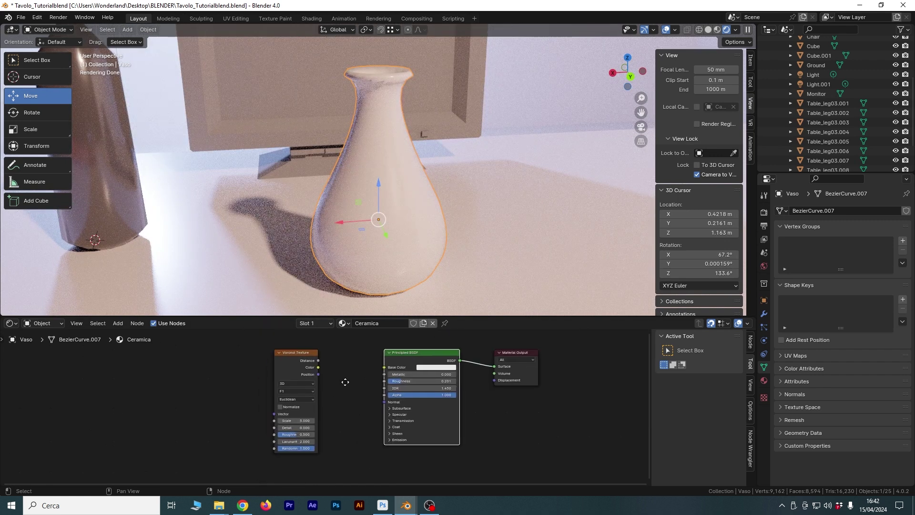
click(259, 267)
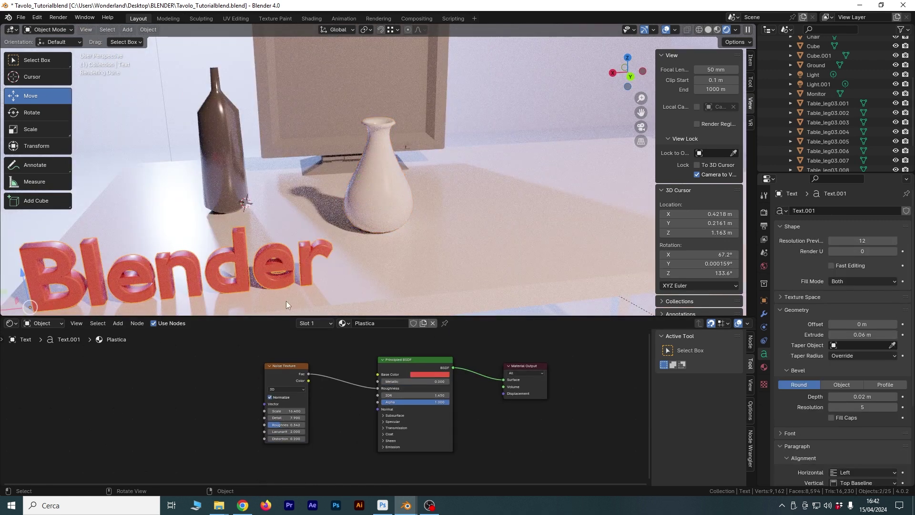
- Preview the Noise Texture on the text's colour, remove that link, then select the vase
scroll(377, 387, up, 1)
scroll(371, 391, up, 1)
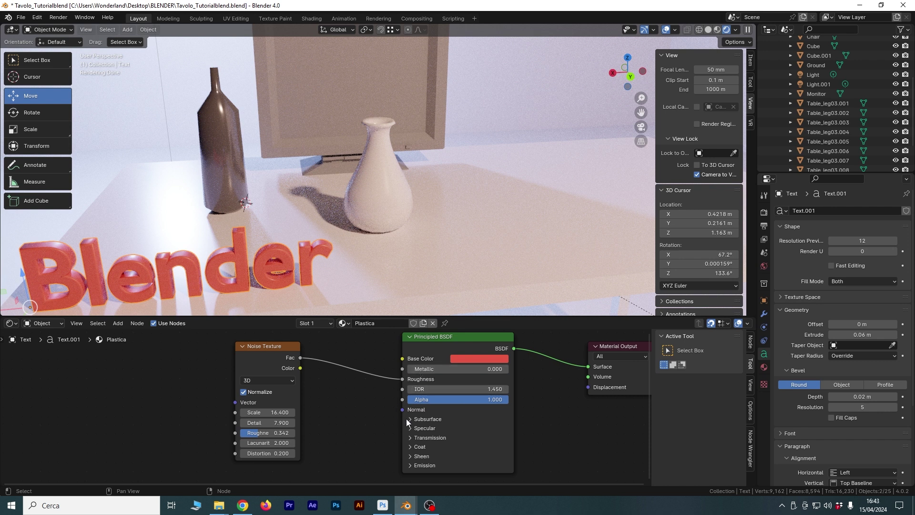
scroll(343, 408, up, 1)
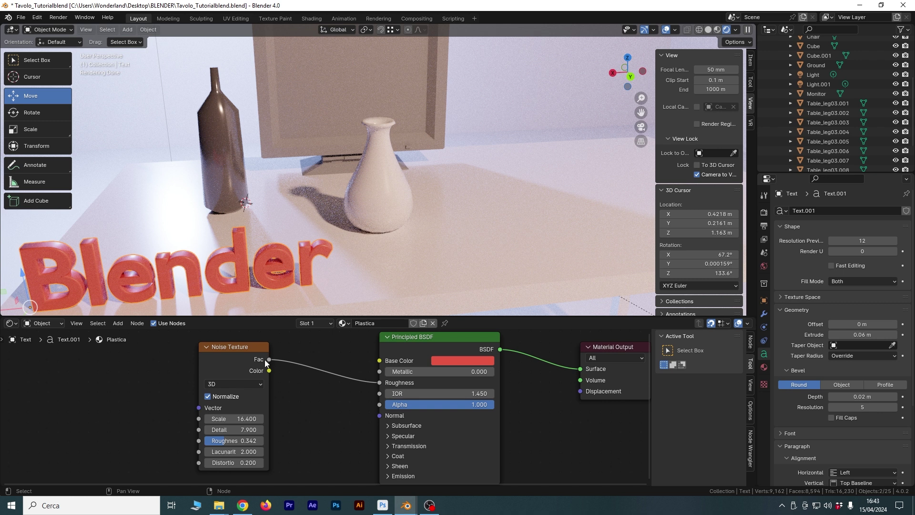
shift+click(231, 347)
key(shift+f)
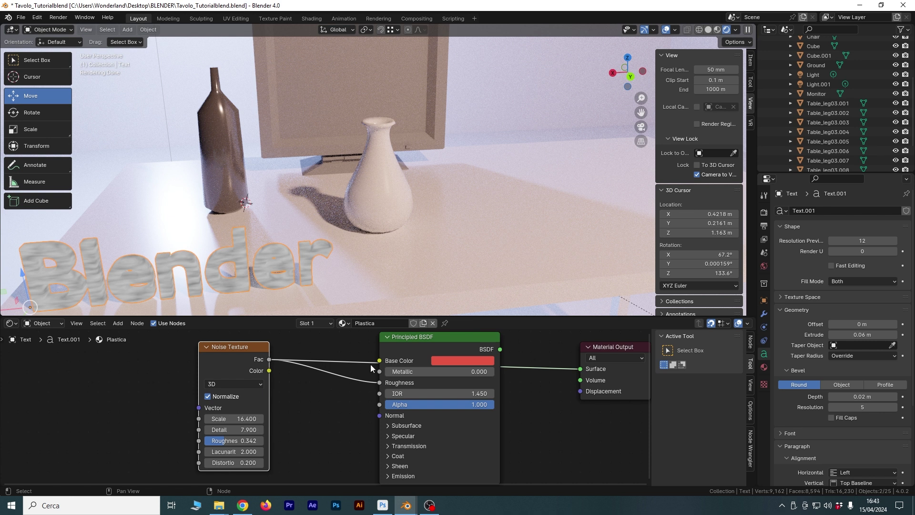
drag(379, 361, 271, 367)
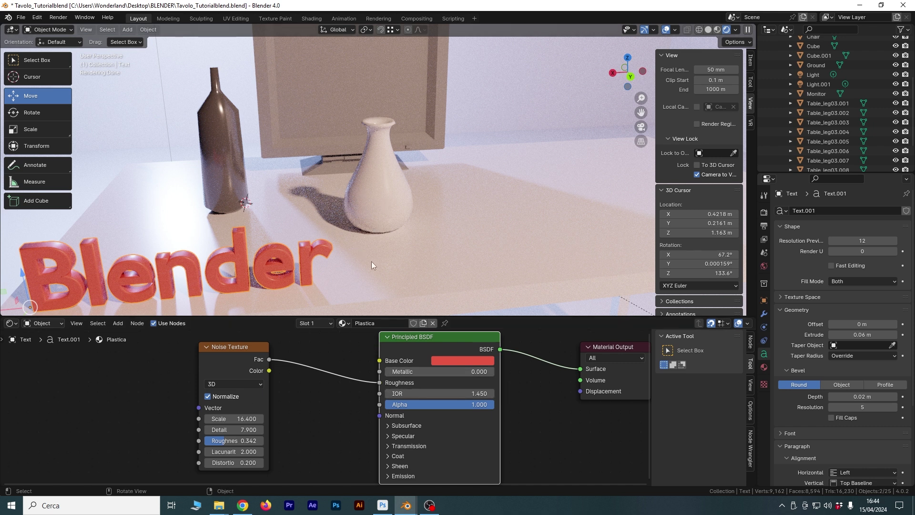
click(380, 199)
- Link Voronoi Color to the vase's Base Color and set it to 3D at Scale 6
click(258, 336)
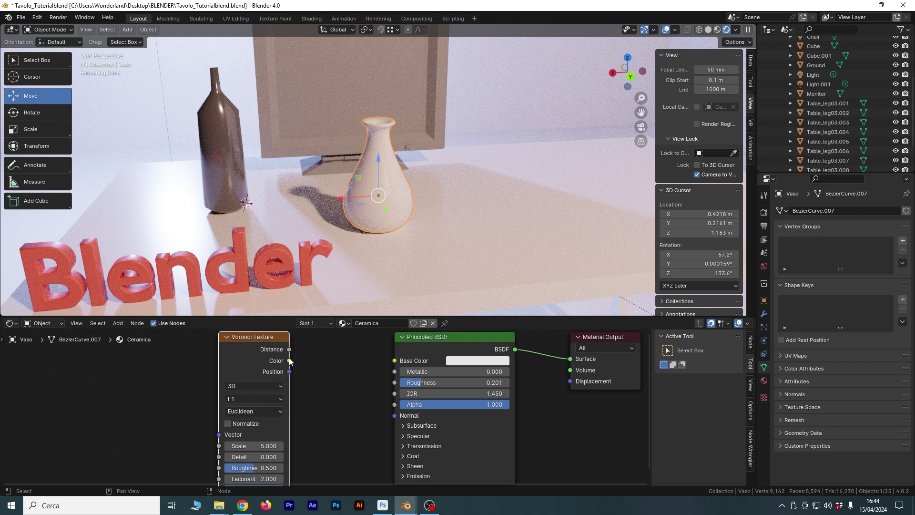
drag(289, 360, 394, 361)
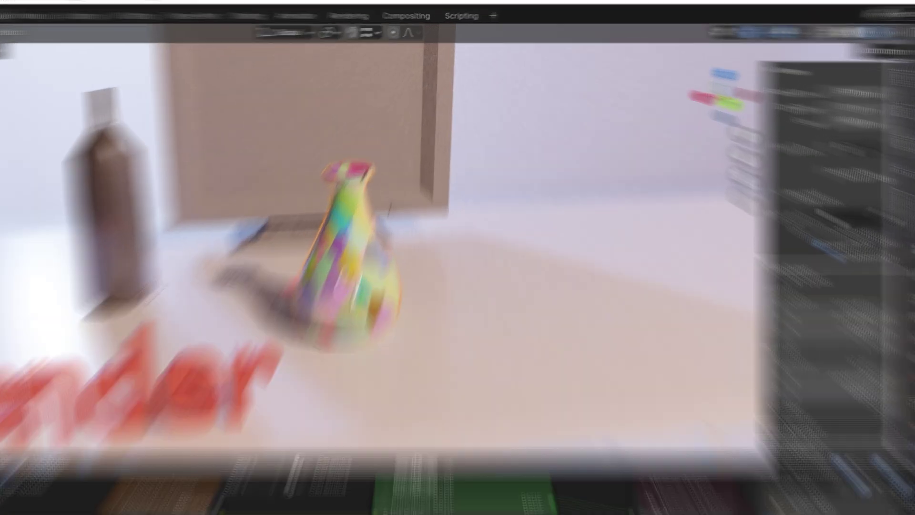
scroll(350, 429, up, 2)
scroll(328, 431, down, 1)
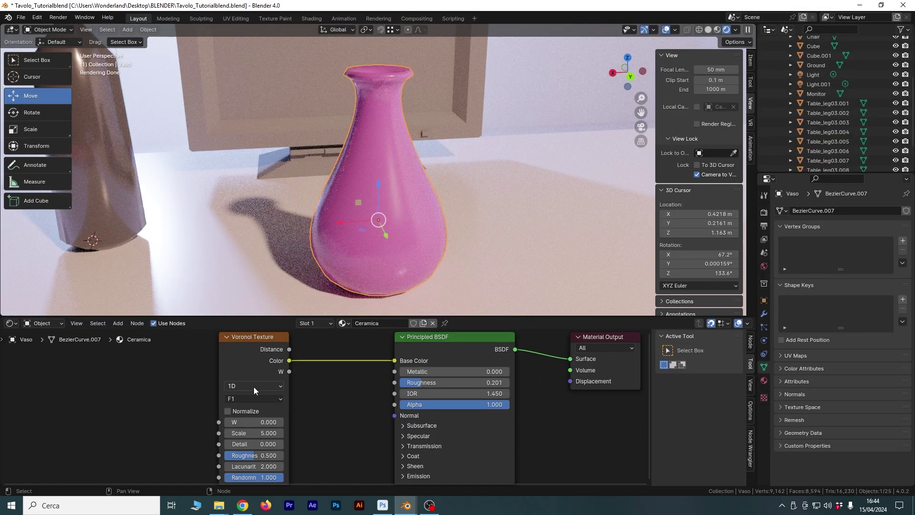
click(253, 385)
click(257, 422)
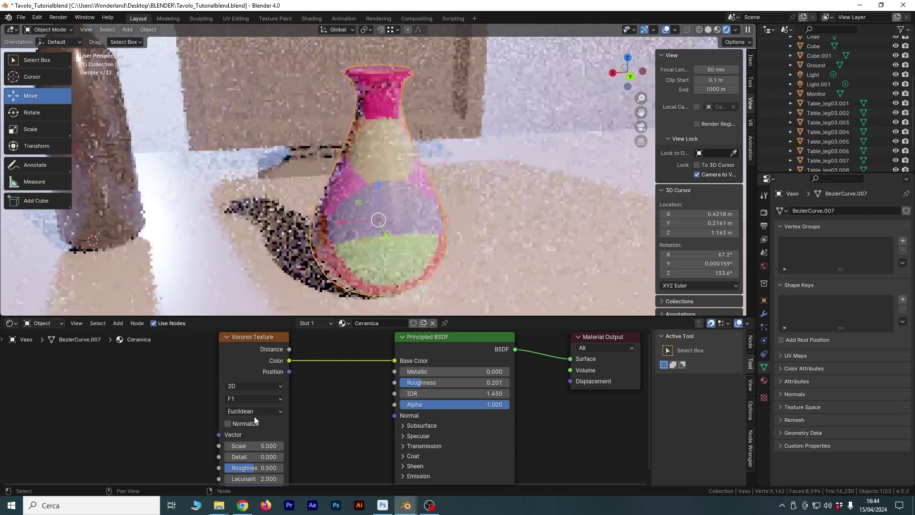
click(256, 388)
click(250, 429)
click(247, 387)
click(249, 442)
click(244, 395)
click(232, 444)
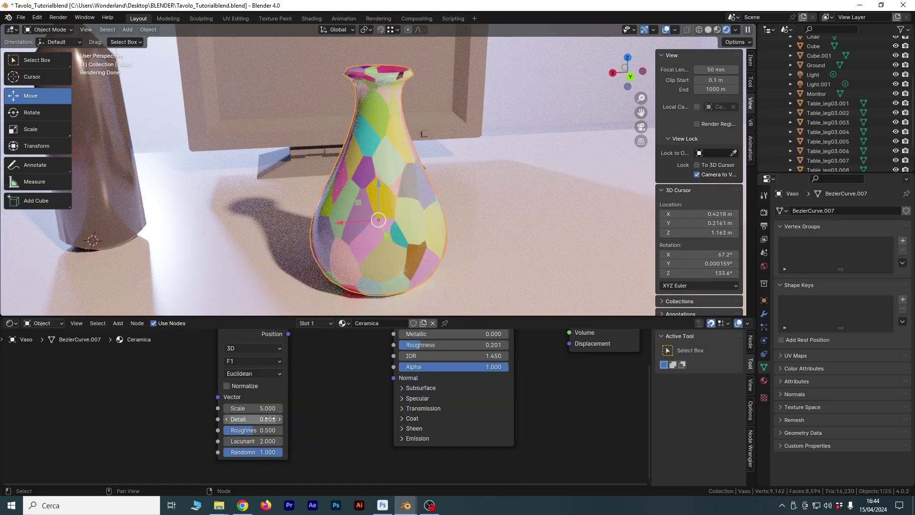
mouse_move(252, 408)
mouse_down()
mouse_move(276, 408)
mouse_move(253, 408)
mouse_move(267, 441)
mouse_move(239, 451)
mouse_move(281, 451)
mouse_up()
- Set Voronoi Randomness to 1.000, keeping the Euclidean metric after trying Chebychev and Minkowski
middle_drag(260, 372, 244, 397)
click(244, 398)
click(241, 434)
click(244, 399)
click(242, 443)
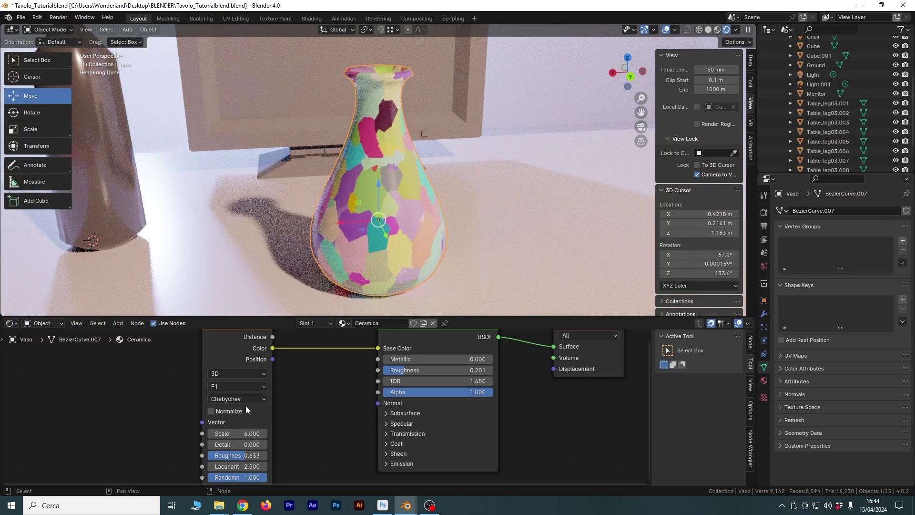
click(244, 400)
click(233, 454)
click(237, 398)
click(241, 422)
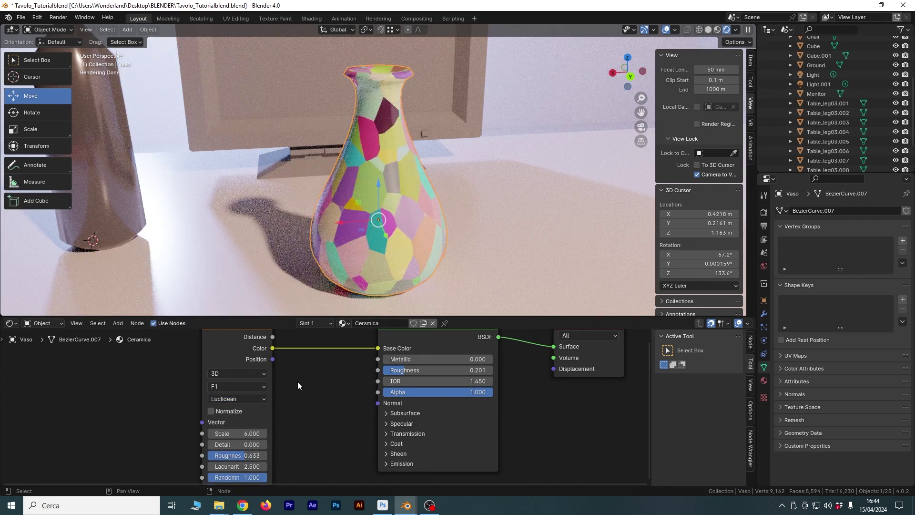
middle_drag(297, 381, 338, 407)
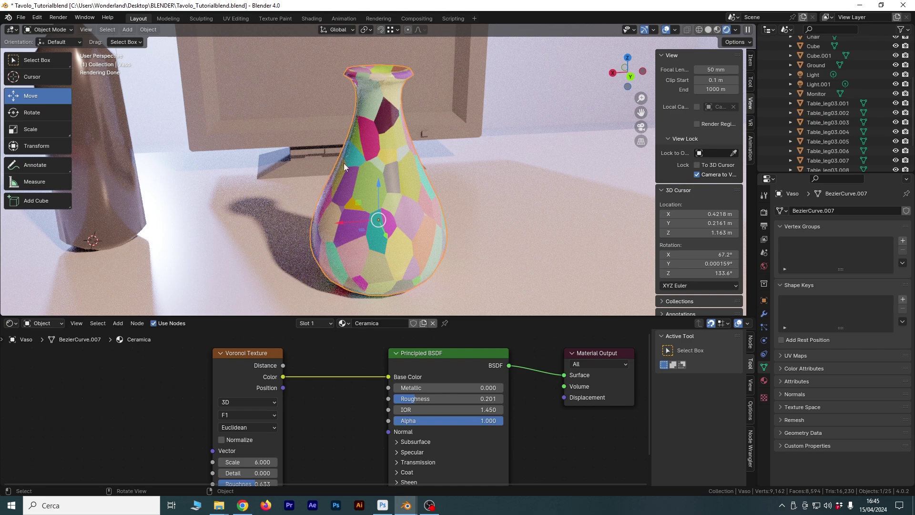
- Replace the Voronoi Color link with Distance feeding both Roughness and Base Color
scroll(392, 212, up, 2)
scroll(392, 212, down, 2)
mouse_move(393, 211)
middle_down()
mouse_move(354, 204)
mouse_move(278, 162)
middle_up()
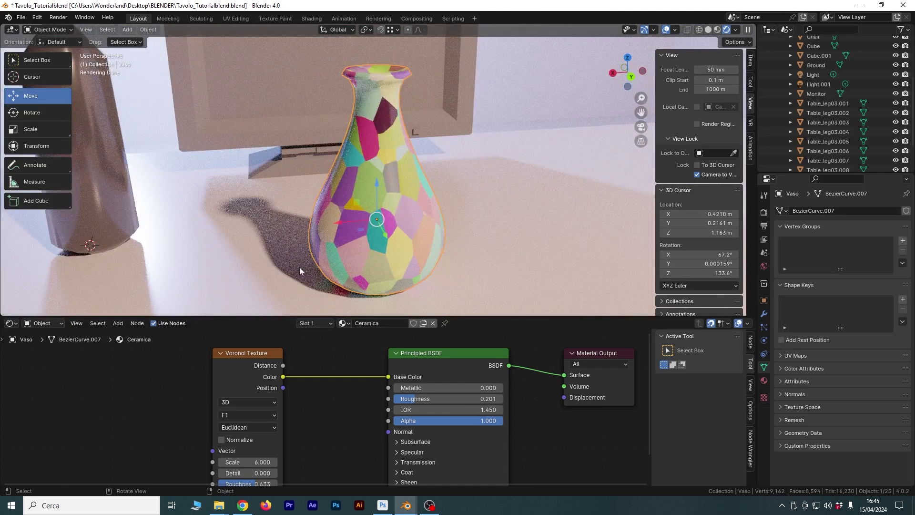
click(405, 366)
click(246, 359)
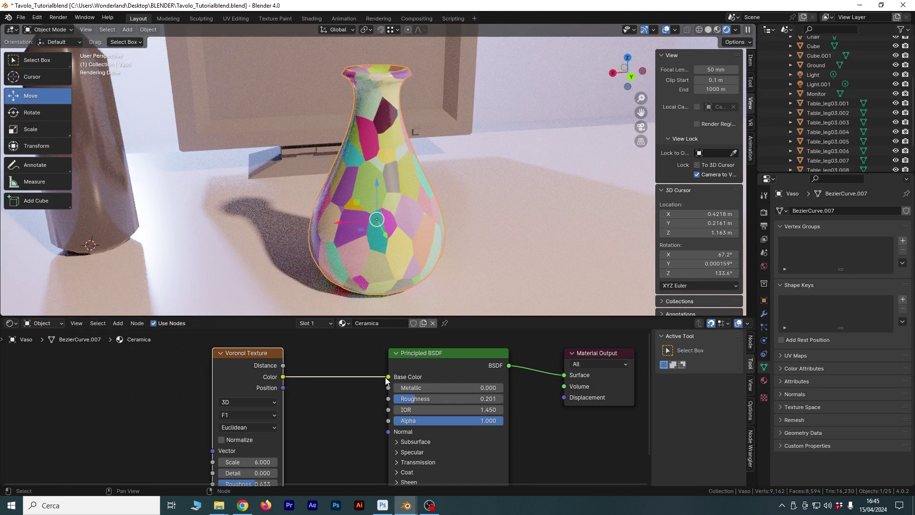
drag(390, 381, 363, 384)
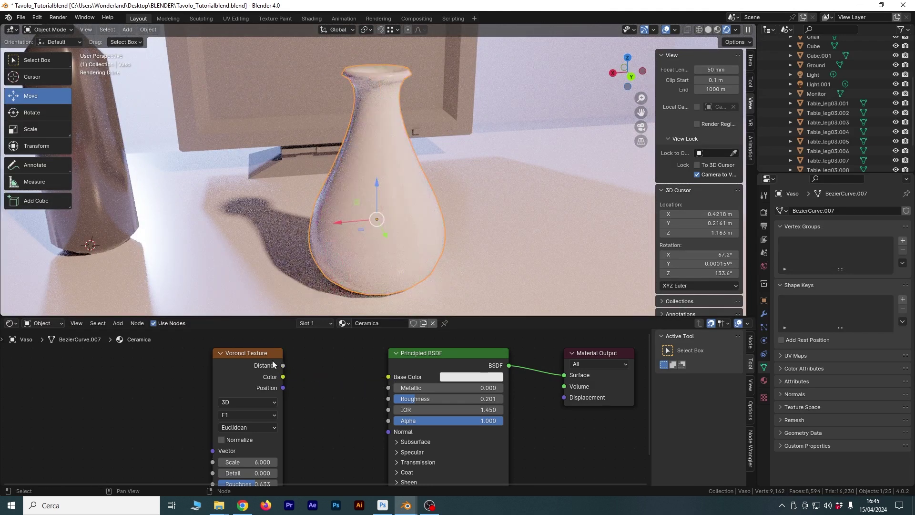
drag(283, 365, 385, 399)
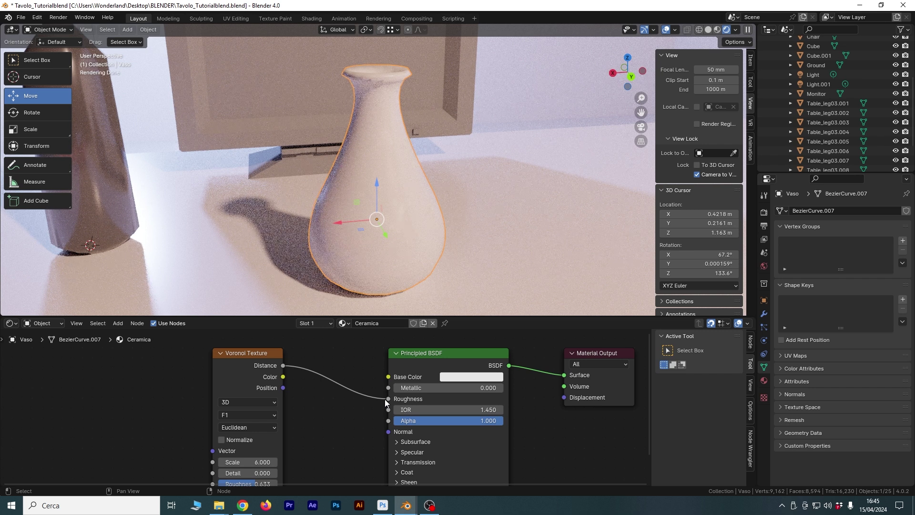
drag(282, 365, 388, 377)
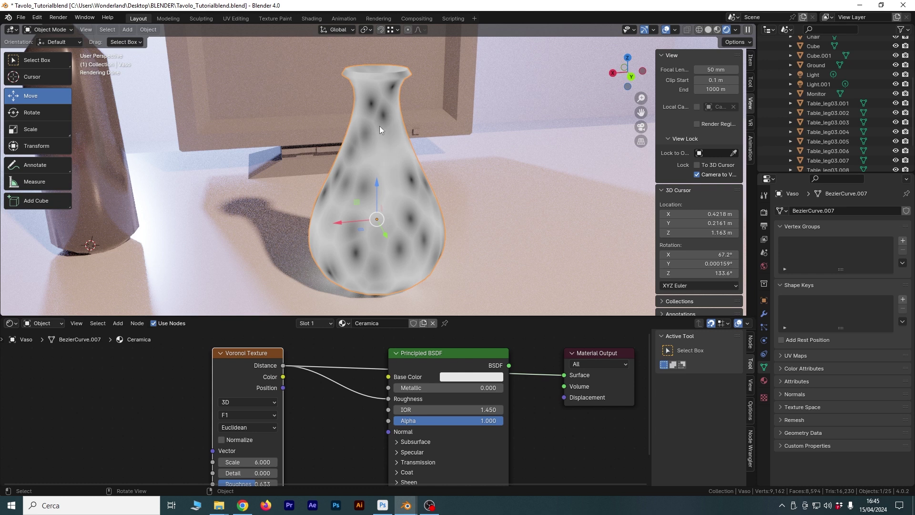
- Push the Voronoi Scale negative, fit all nodes in view, and select the Voronoi node
drag(265, 413, 248, 413)
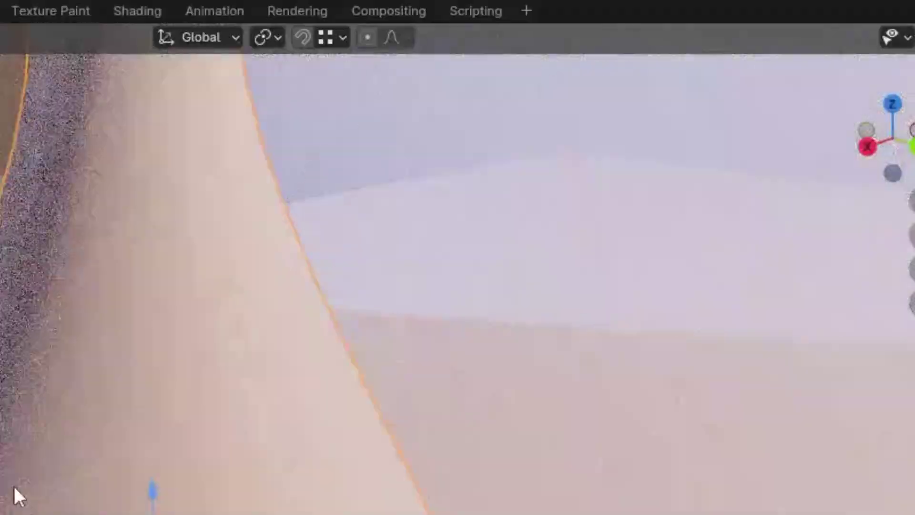
scroll(398, 422, down, 3)
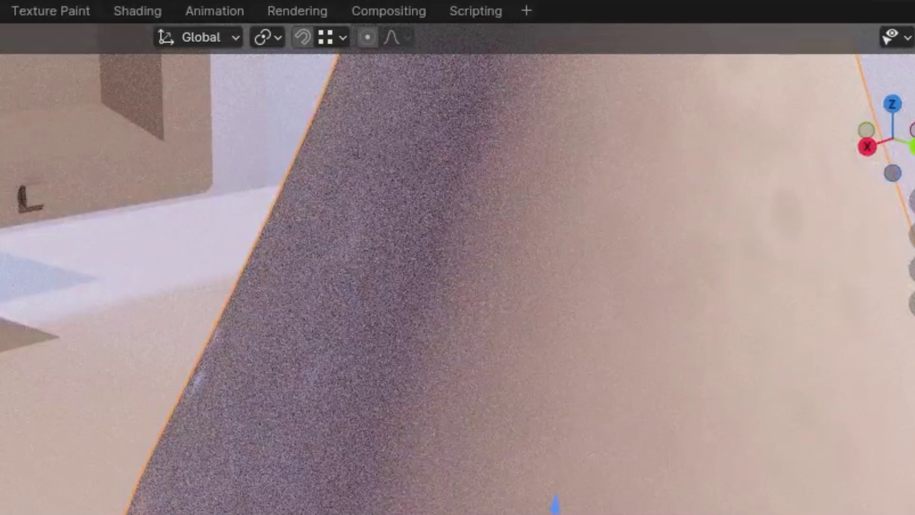
middle_drag(555, 502, 384, 463)
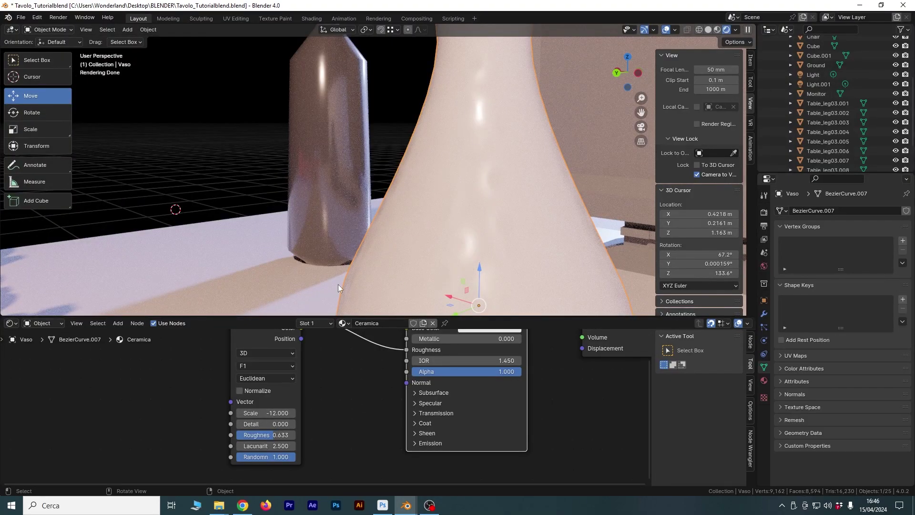
key(Home)
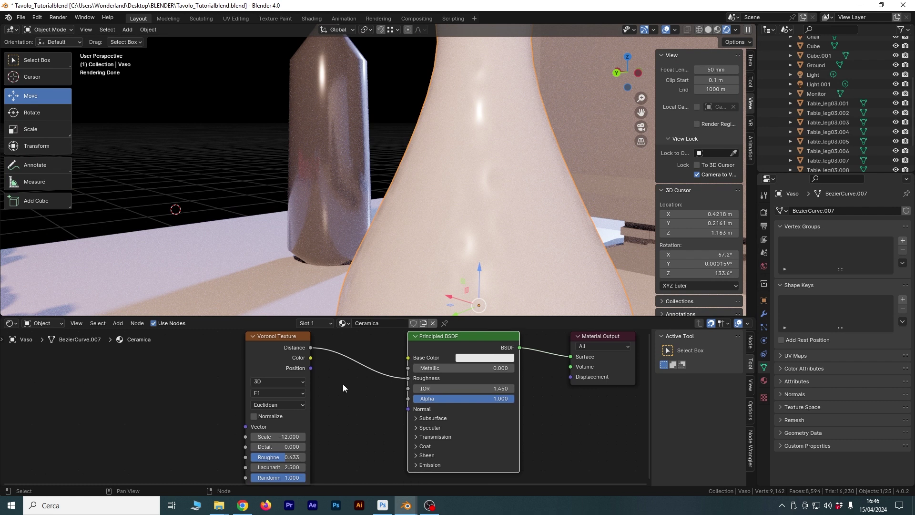
click(293, 345)
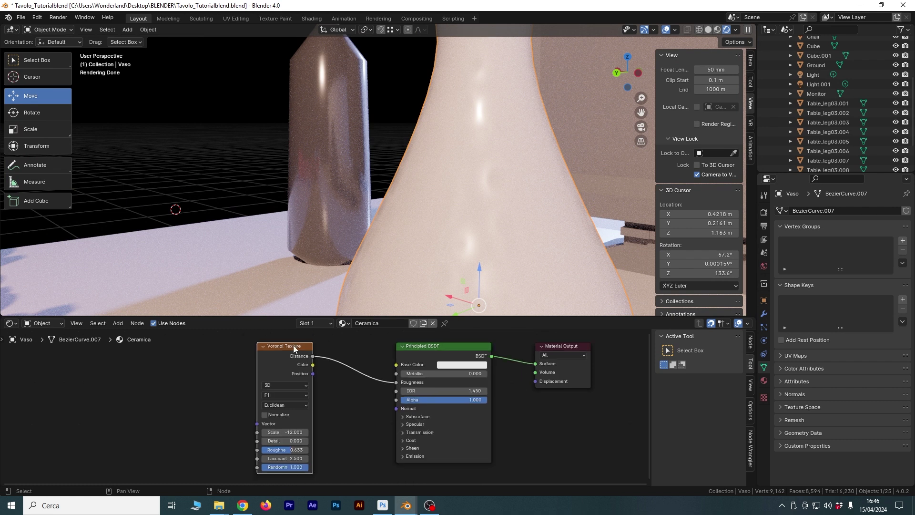
- Replace the Voronoi node with a Wave Texture whose Color feeds Base Color
key(x)
key(shift+a)
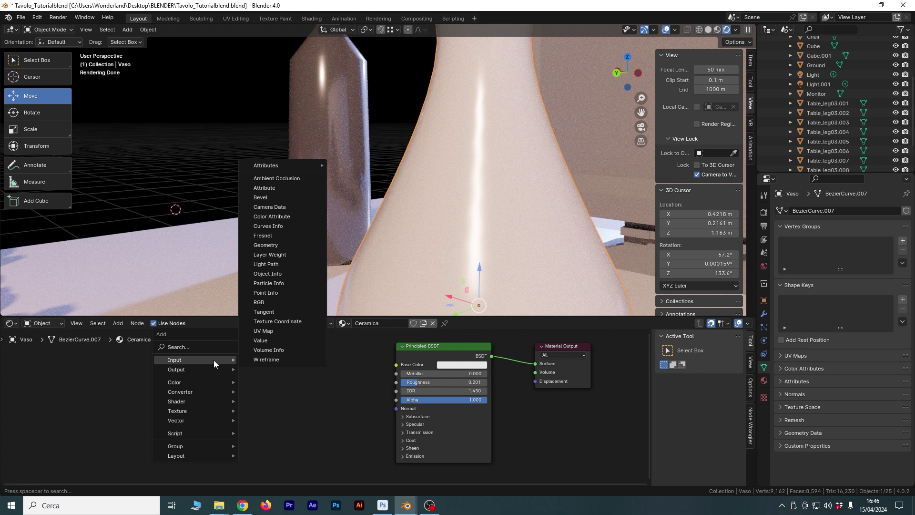
mouse_move(399, 314)
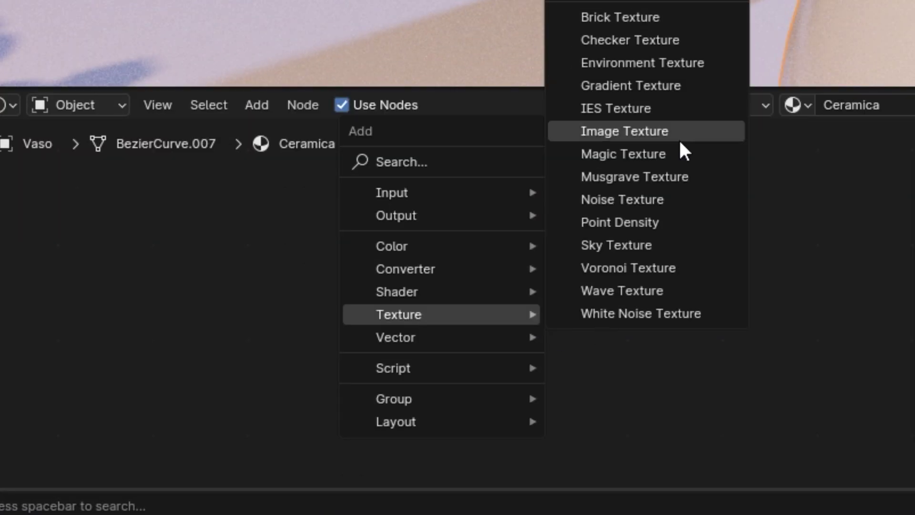
click(681, 294)
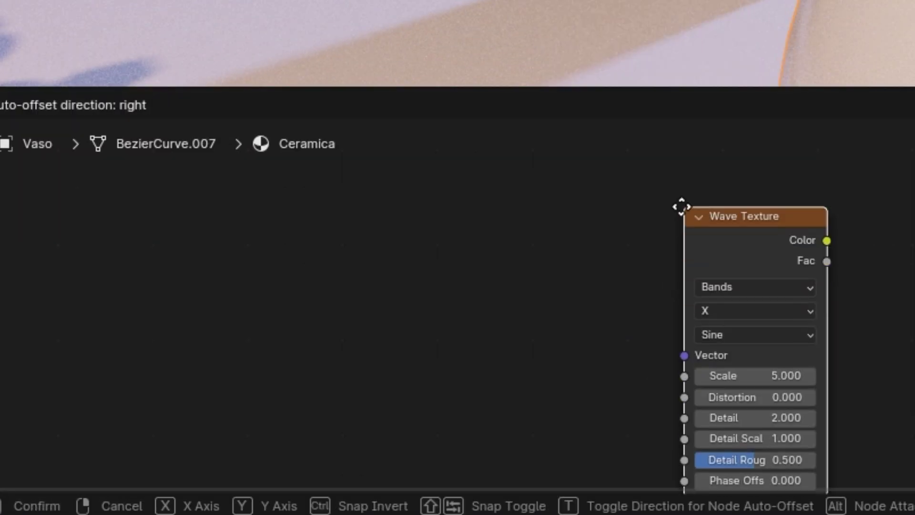
click(276, 359)
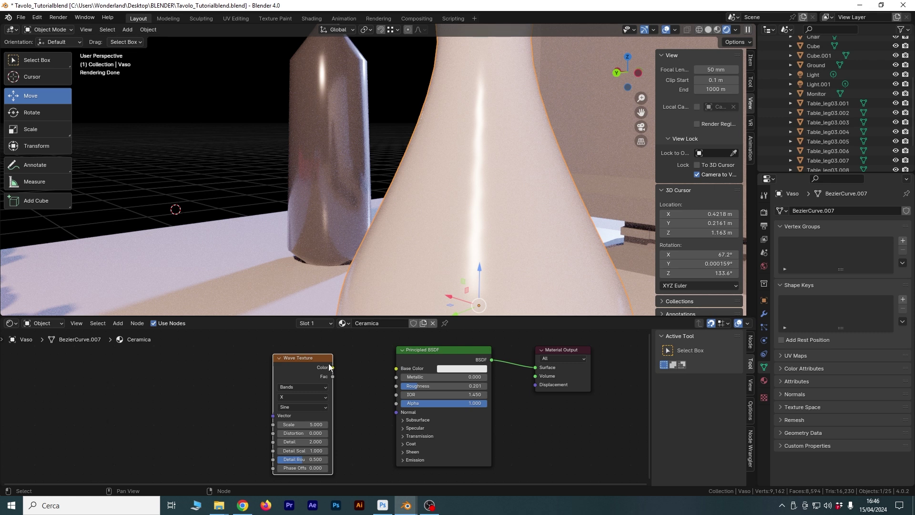
drag(332, 367, 396, 367)
- Try wave type, direction and profile options, keeping Bands, X and Sine, and adjust Scale
scroll(347, 171, down, 3)
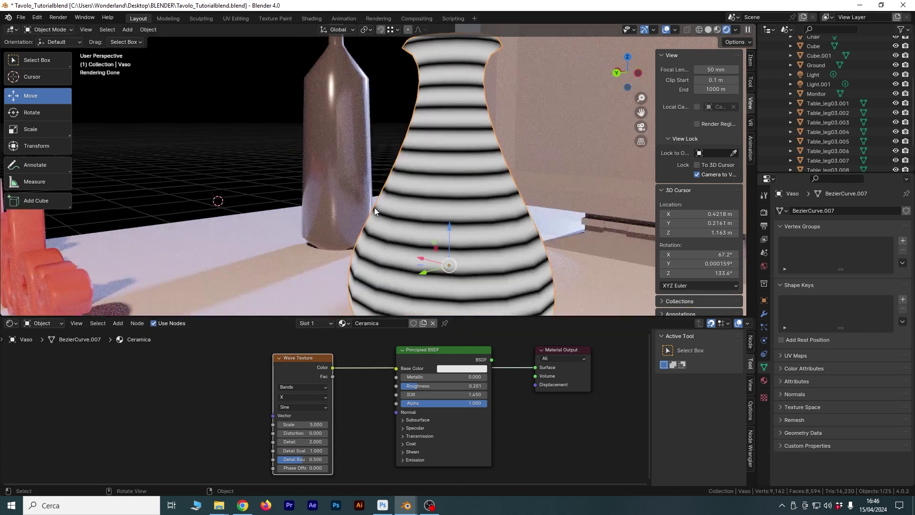
scroll(373, 207, down, 3)
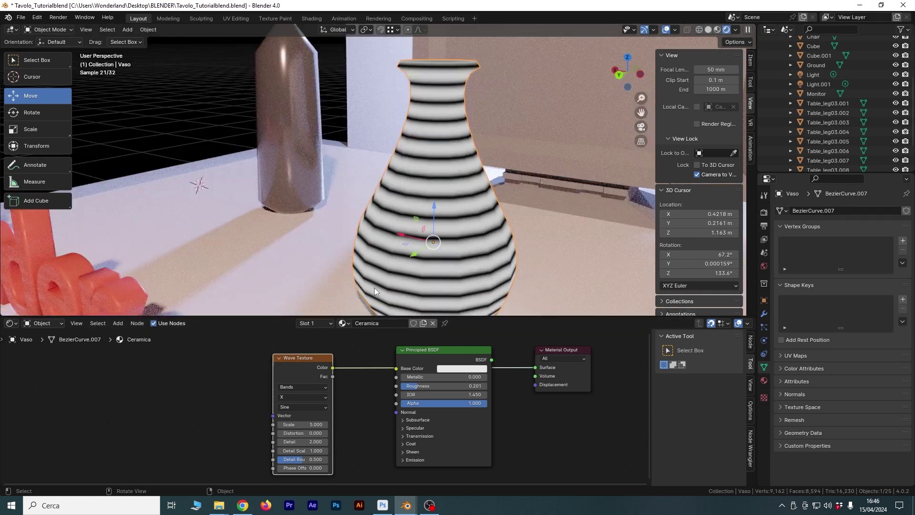
click(308, 387)
click(304, 414)
click(300, 387)
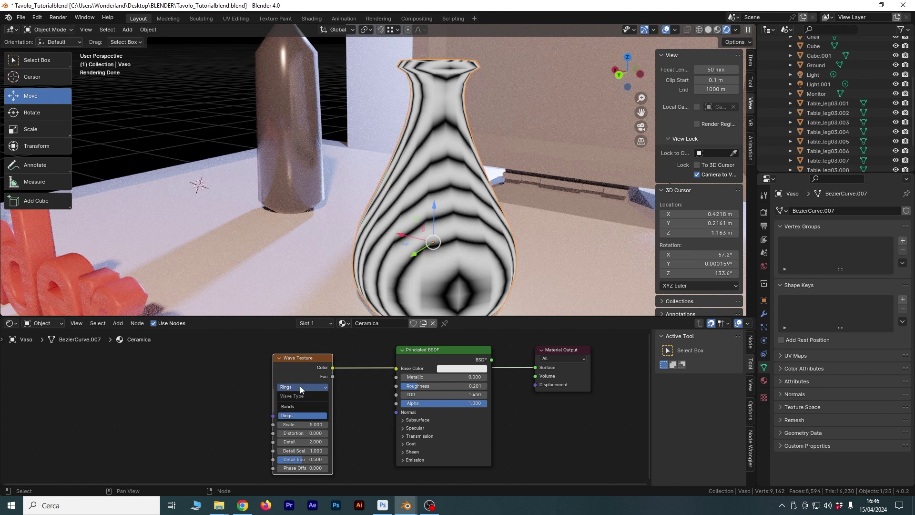
click(299, 405)
click(288, 422)
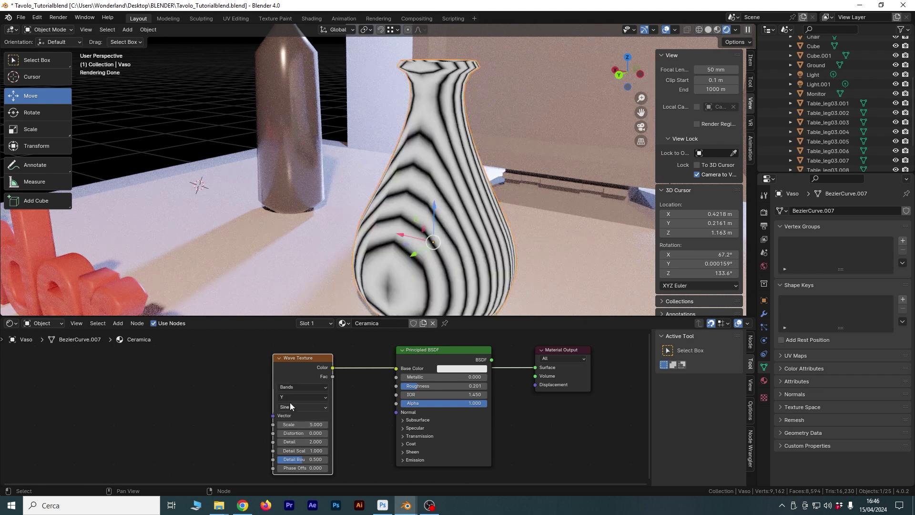
click(291, 395)
click(293, 407)
click(297, 405)
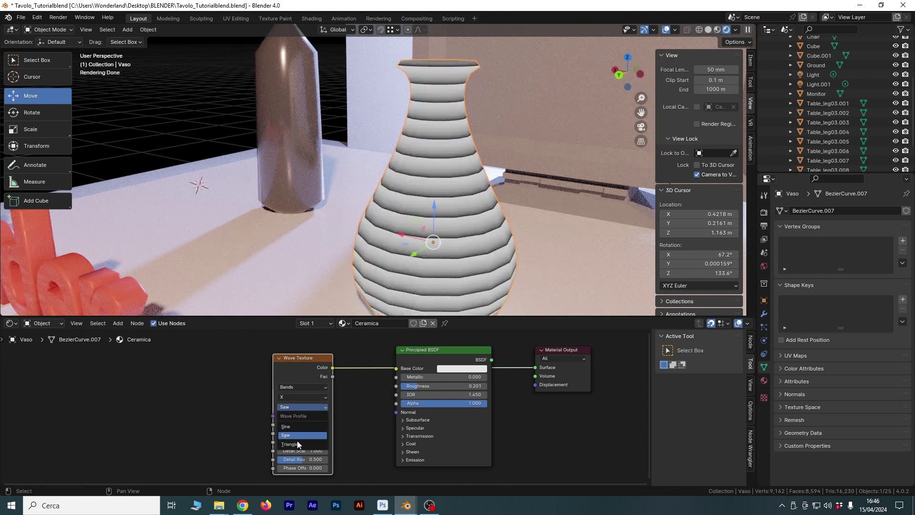
click(296, 440)
click(297, 407)
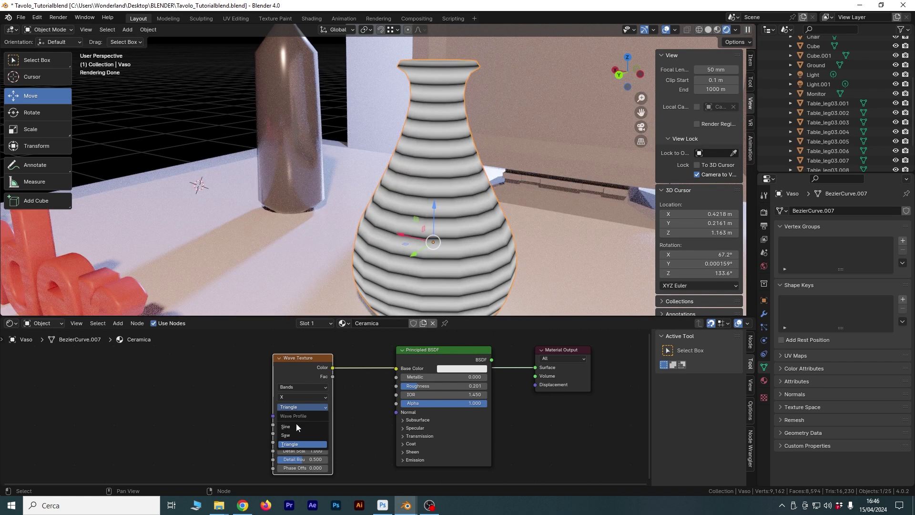
click(296, 426)
mouse_move(296, 424)
mouse_down()
mouse_move(281, 425)
mouse_move(324, 433)
mouse_up()
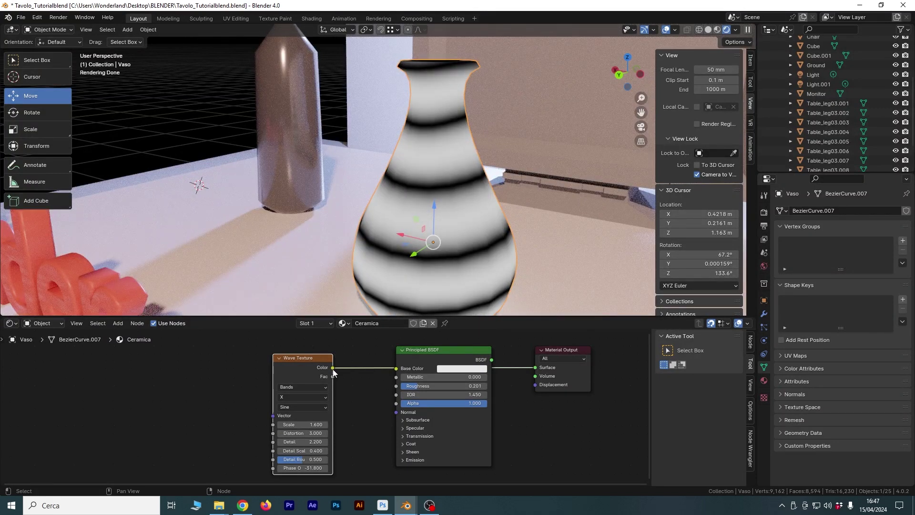
- Drive Roughness with the wave Fac instead of Base Color and inspect the vase's ribs
drag(333, 376, 396, 386)
middle_drag(362, 224, 401, 210)
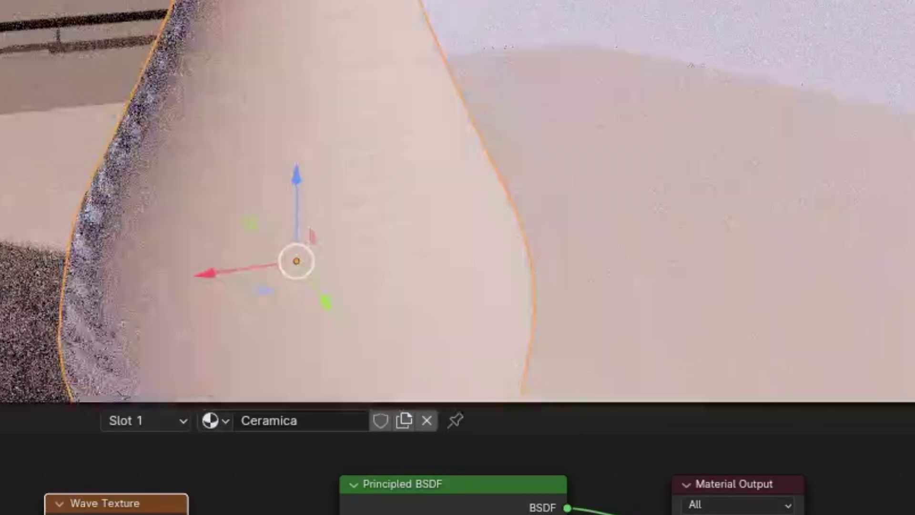
scroll(247, 226, down, 3)
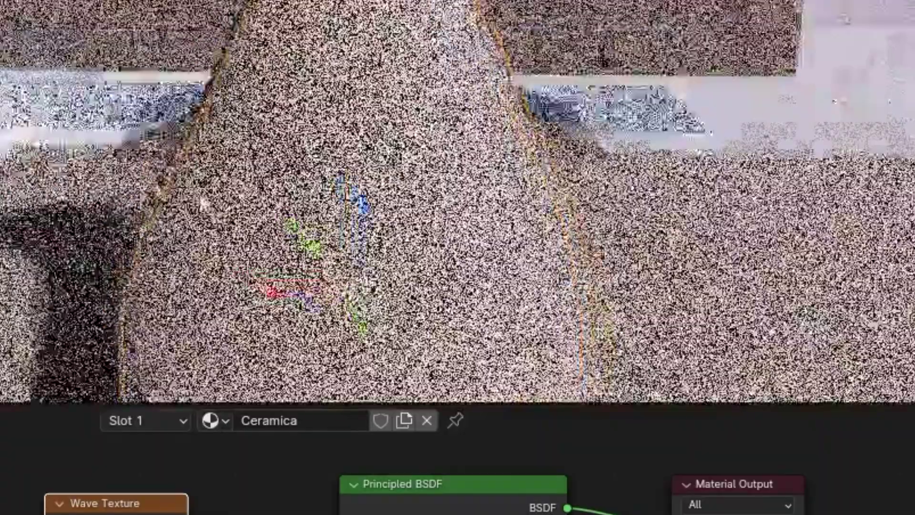
middle_drag(247, 226, 361, 213)
scroll(351, 193, up, 2)
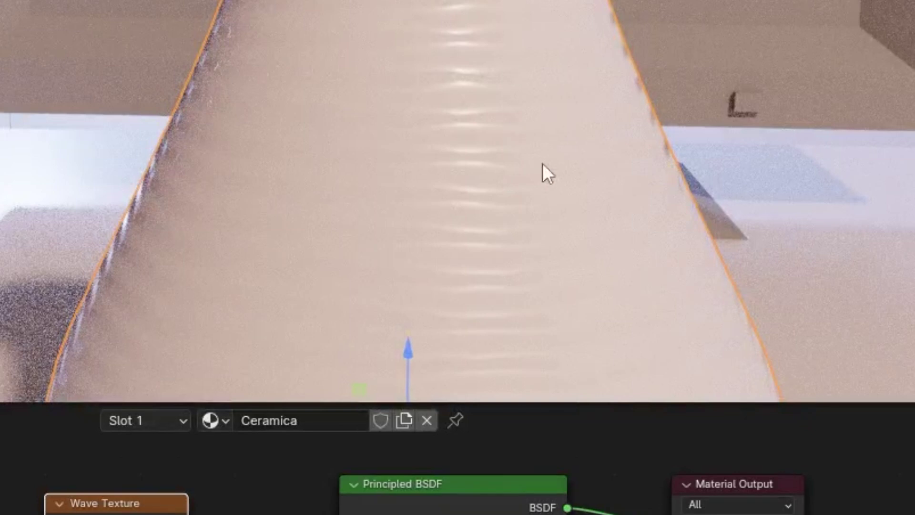
scroll(542, 163, down, 2)
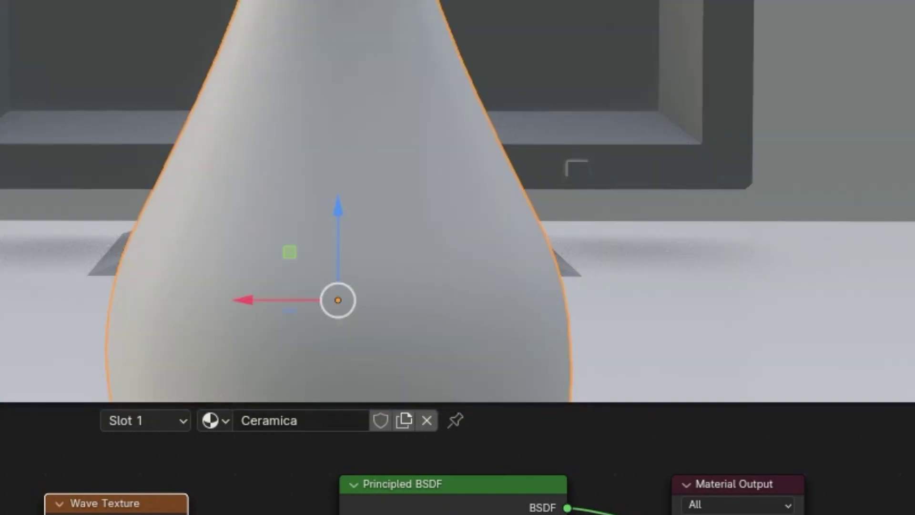
mouse_move(618, 109)
middle_down()
mouse_move(459, 224)
mouse_move(676, 255)
mouse_move(810, 225)
mouse_move(837, 153)
mouse_move(822, 134)
mouse_move(504, 234)
middle_up()
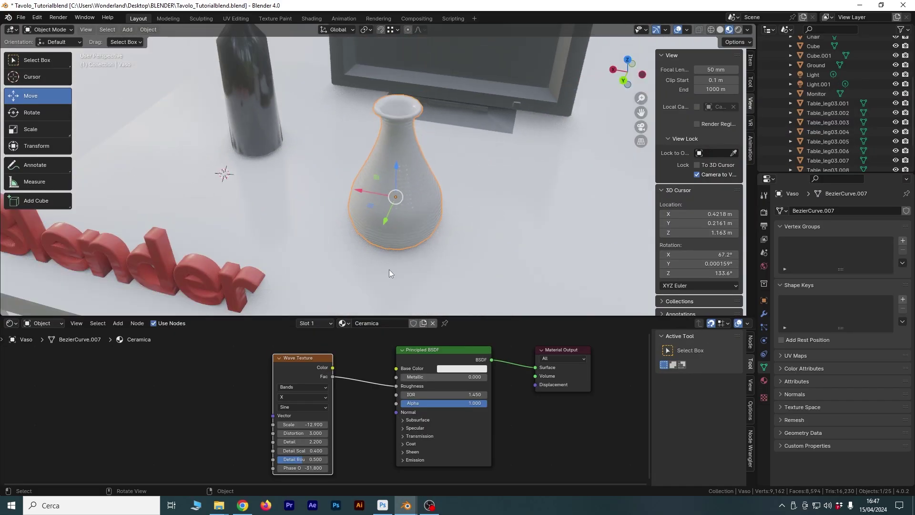
mouse_move(388, 270)
middle_down()
mouse_move(428, 240)
mouse_move(365, 237)
mouse_move(443, 216)
mouse_move(438, 194)
middle_up()
- Switch to full Rendered shading, test Wave Scale -12.300, and revert to -12.900
click(737, 30)
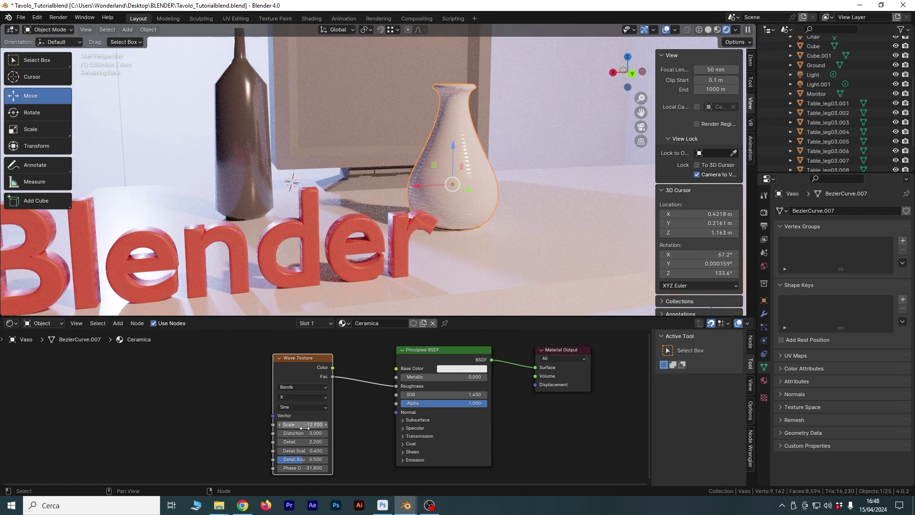
drag(301, 428, 316, 427)
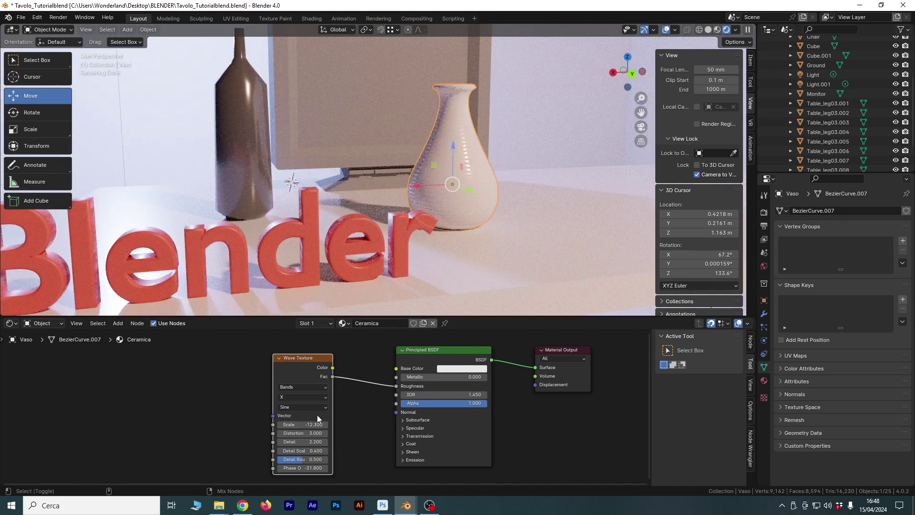
key(ctrl+z)
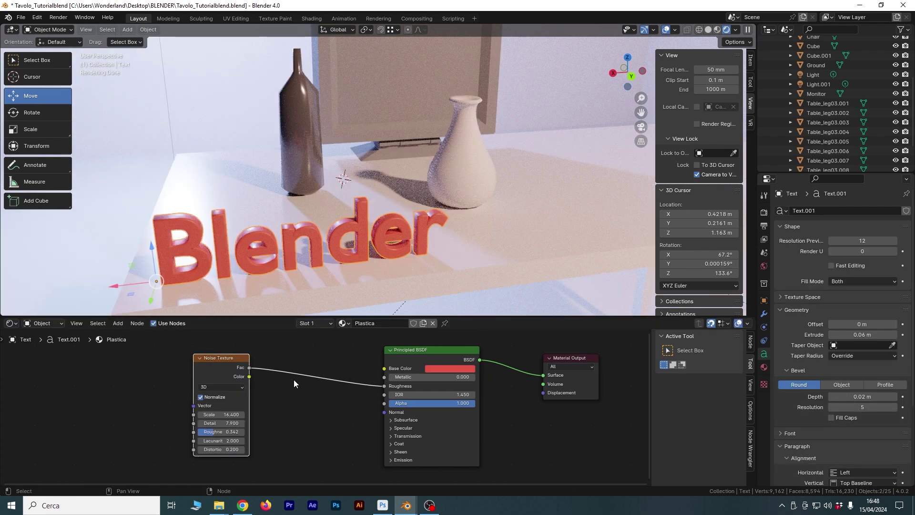
- Zoom to the text and move the Noise Texture node left and down to make room
mouse_move(310, 276)
middle_down()
mouse_move(401, 260)
mouse_move(277, 231)
middle_up()
scroll(277, 231, up, 1)
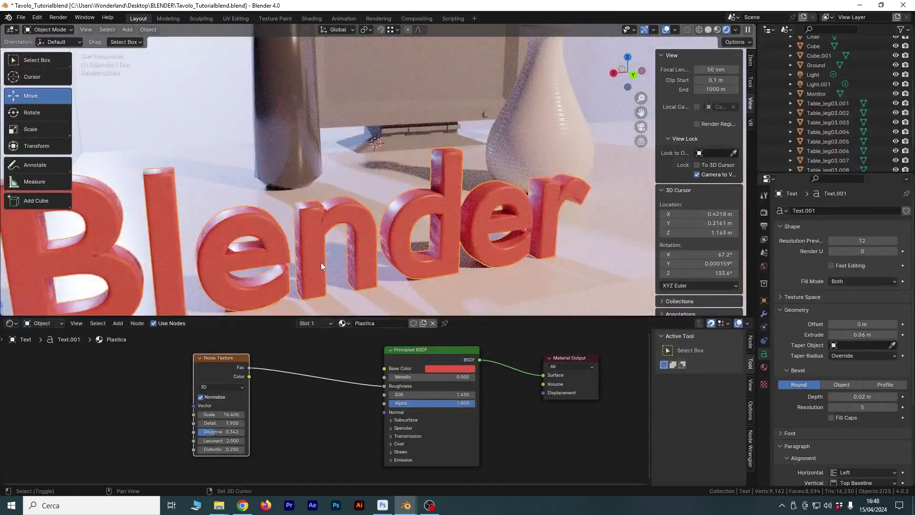
scroll(322, 262, up, 1)
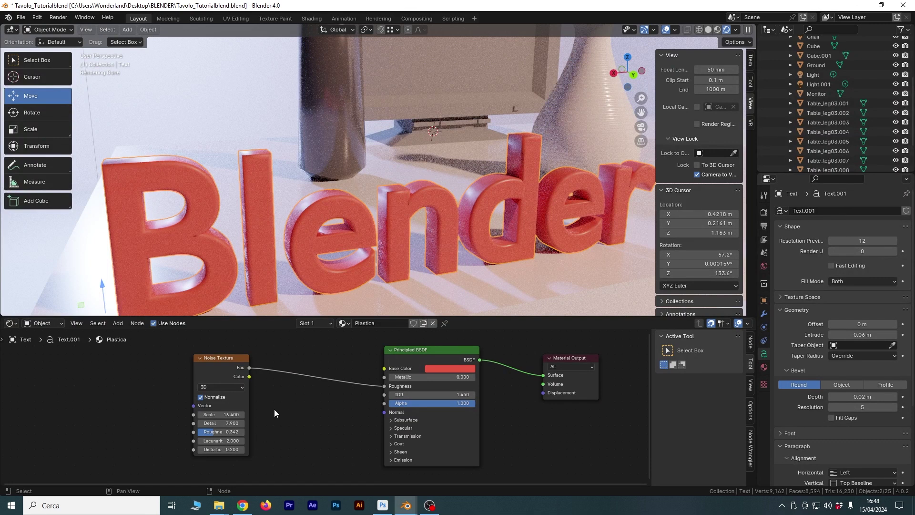
drag(237, 362, 228, 371)
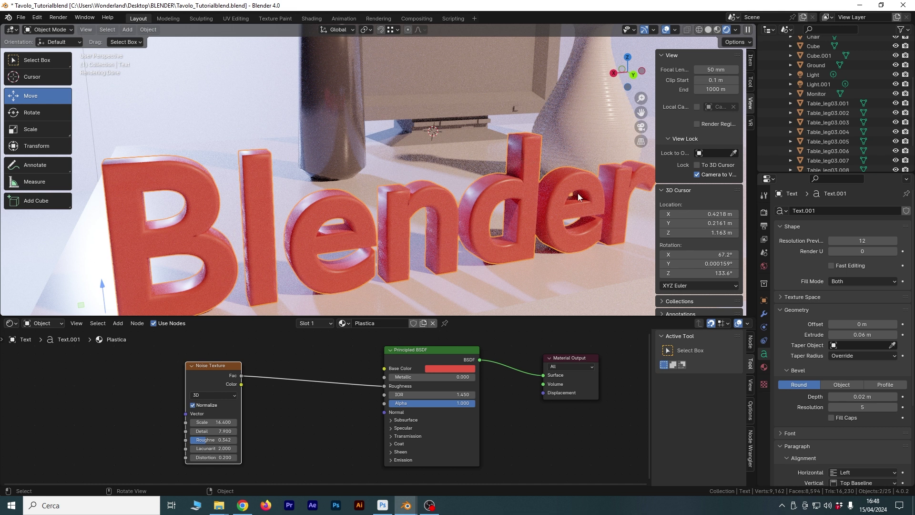
drag(226, 368, 207, 379)
click(250, 406)
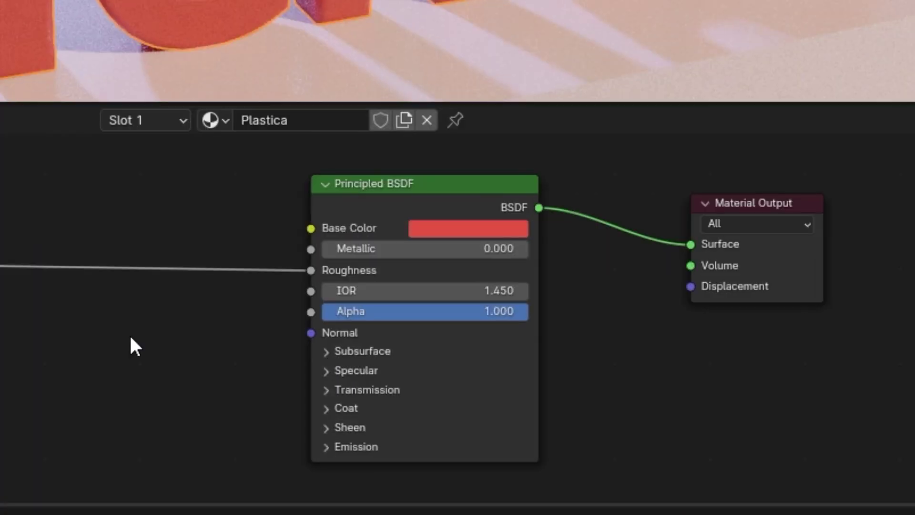
key(shift+a)
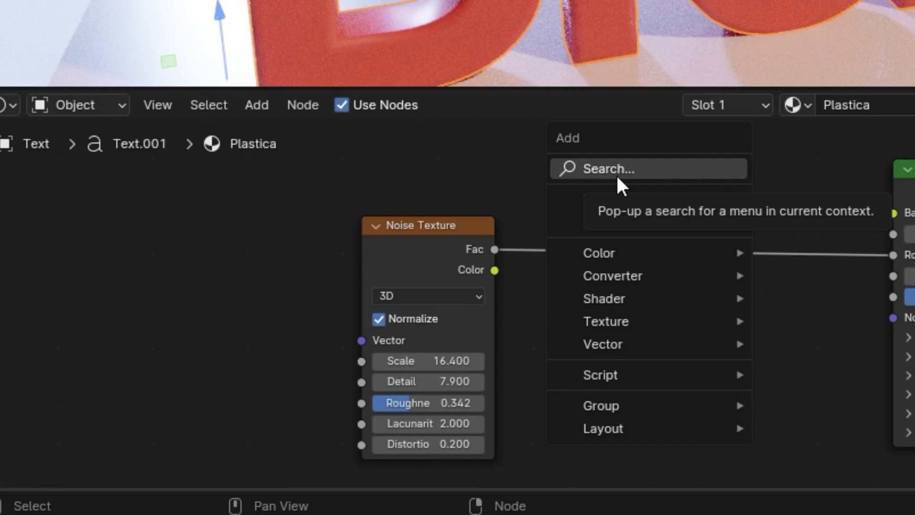
- Insert a Color Ramp on the Noise-to-Roughness link and preview its grey output on the text
click(617, 178)
text(color r)
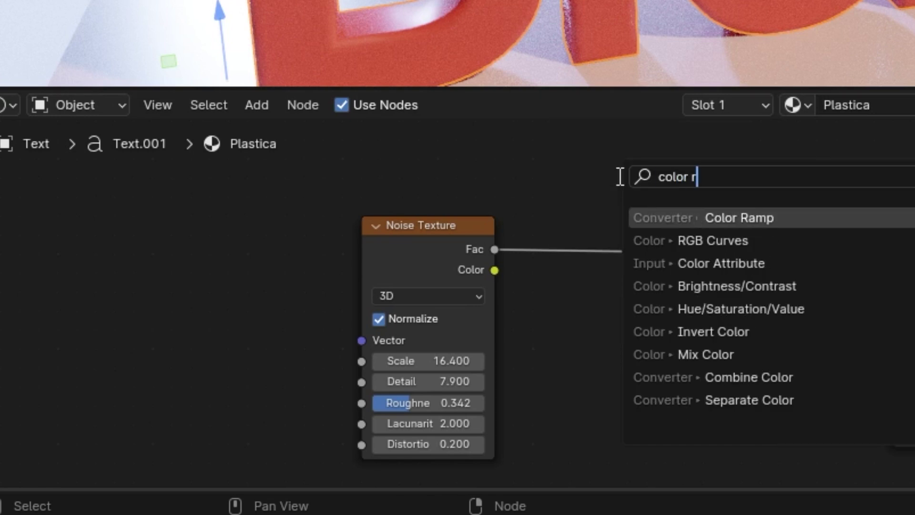
key(Return)
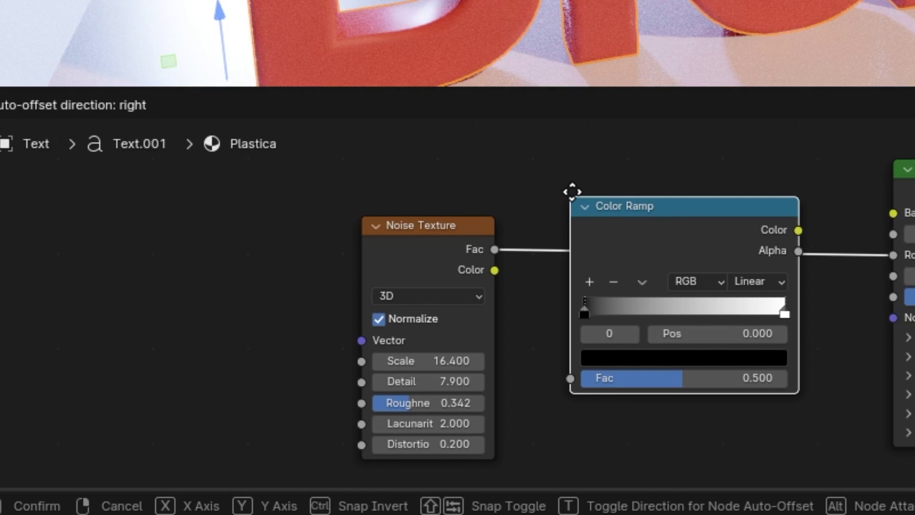
click(572, 192)
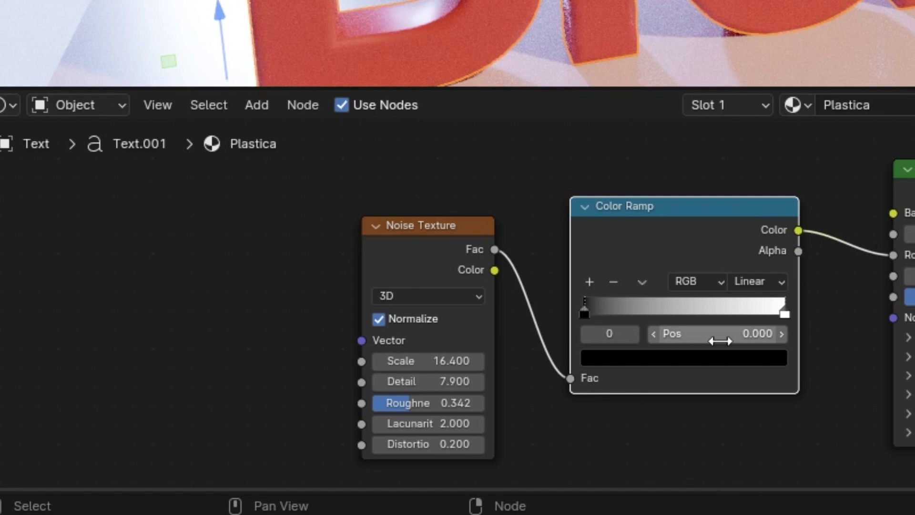
scroll(757, 305, up, 1)
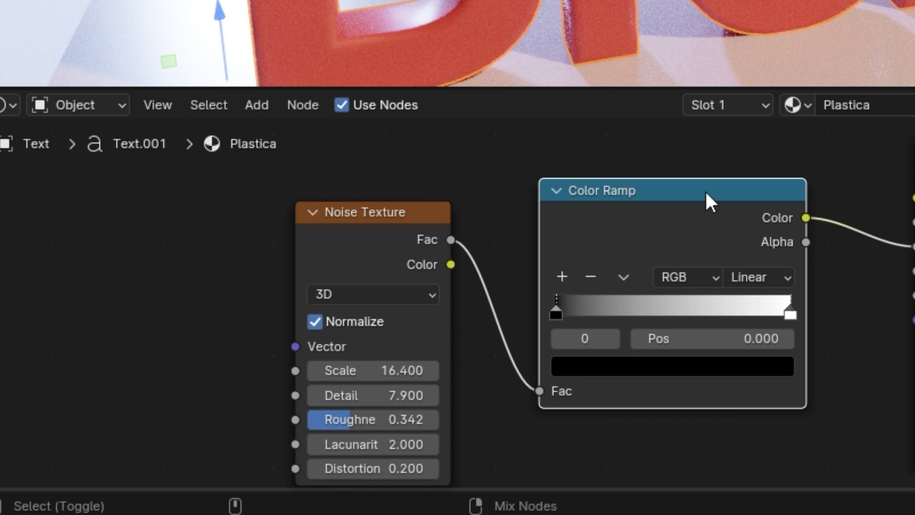
ctrl+shift+click(706, 193)
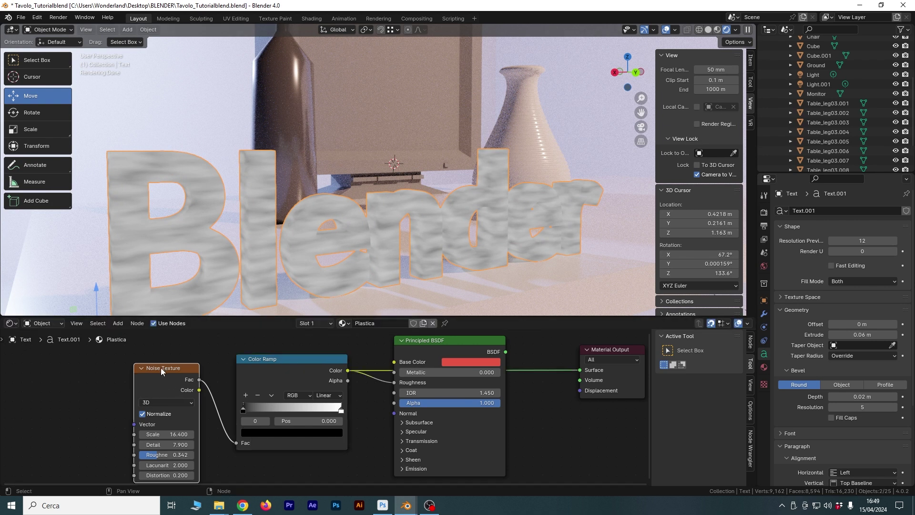
- Rearrange the Noise and Color Ramp nodes and restore the Principled BSDF output so the text is red
drag(161, 367, 161, 359)
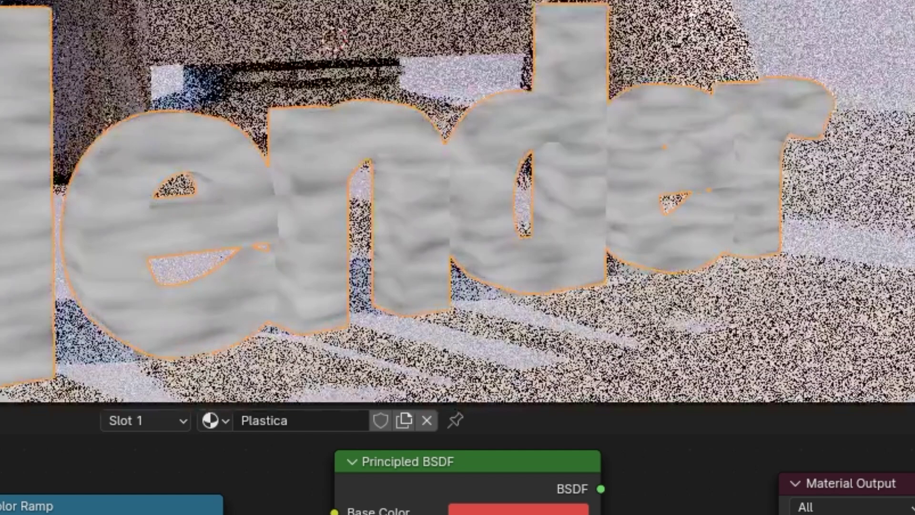
mouse_move(341, 412)
mouse_down()
mouse_move(304, 403)
mouse_move(341, 410)
mouse_up()
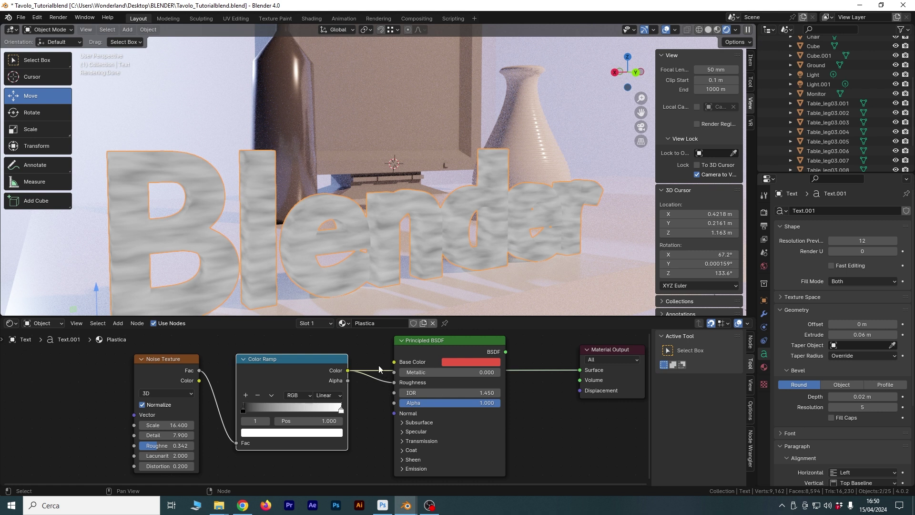
ctrl+shift+click(432, 347)
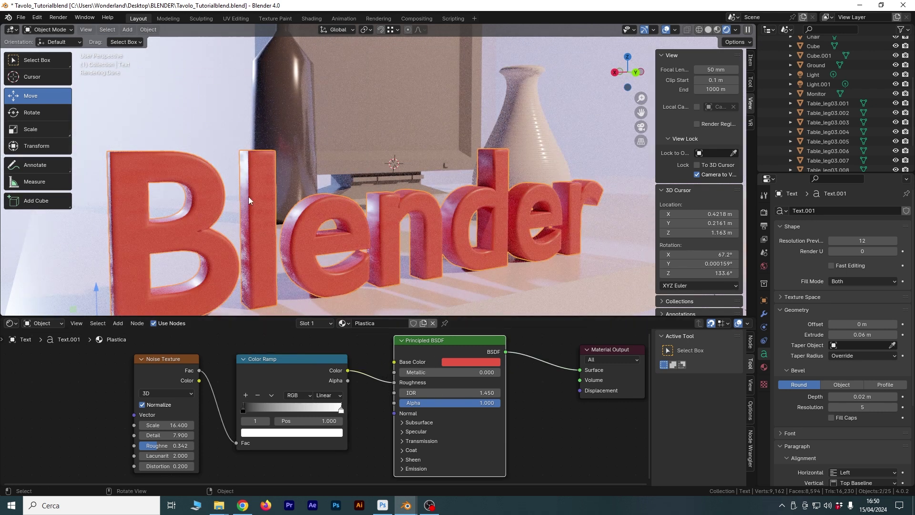
drag(243, 416, 253, 409)
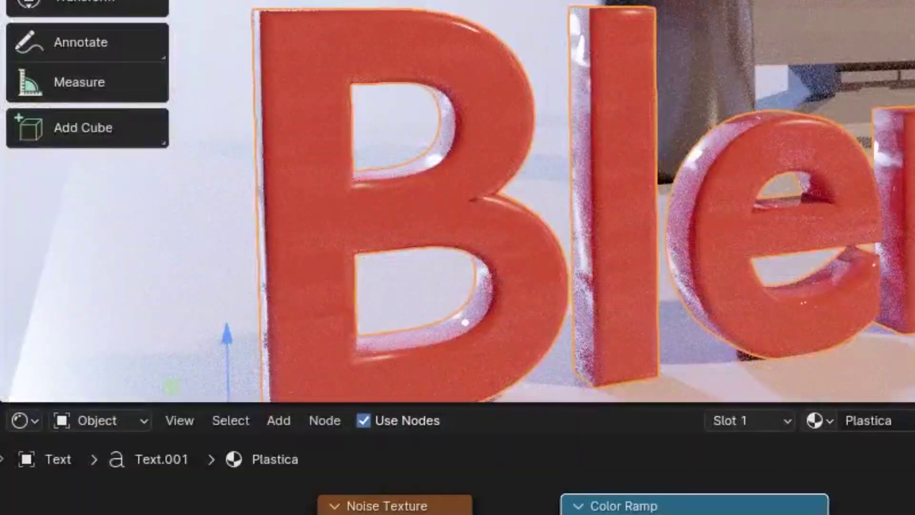
- Slide the Color Ramp stops to 0.423 and 0.682 for mottled shine
scroll(664, 262, up, 3)
mouse_move(664, 262)
middle_down()
mouse_move(715, 265)
mouse_move(771, 241)
mouse_move(578, 264)
middle_up()
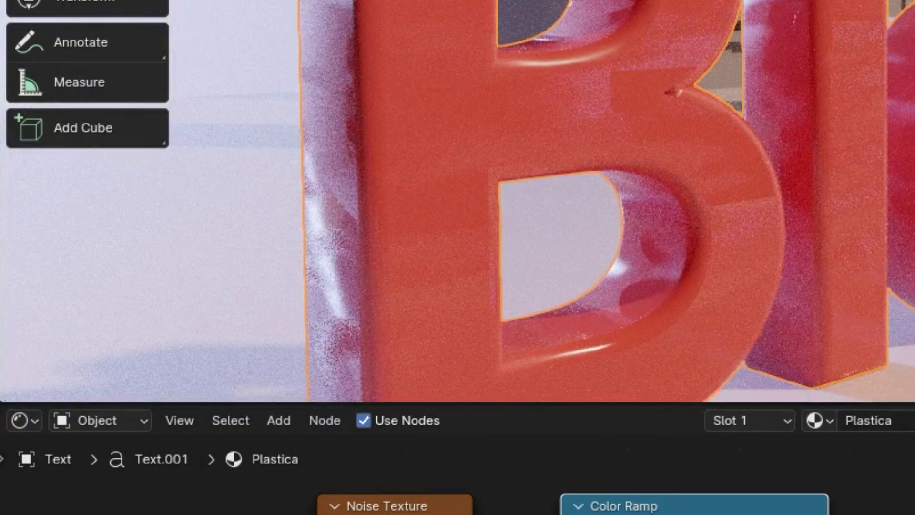
scroll(524, 495, up, 2)
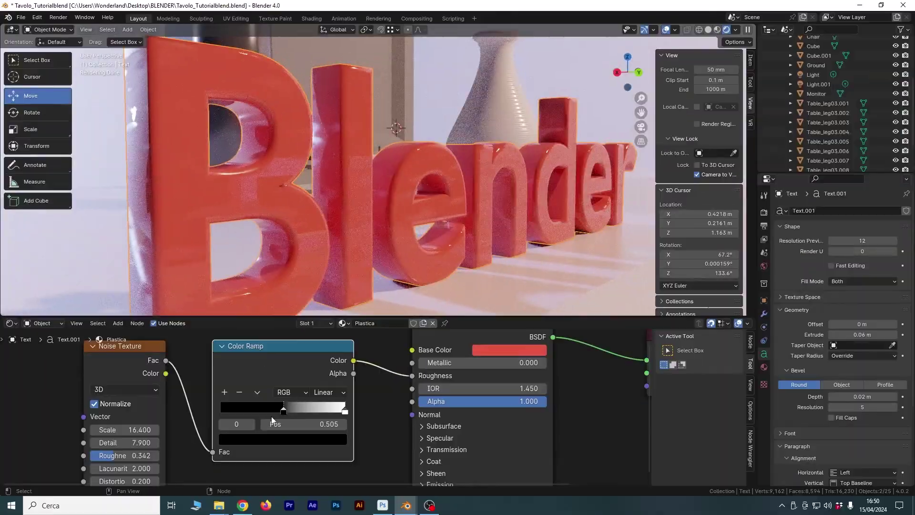
drag(283, 409, 273, 409)
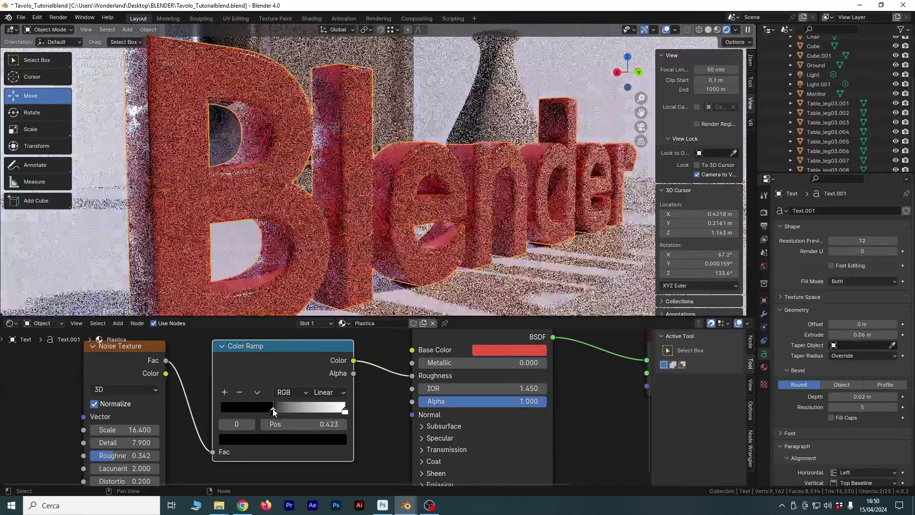
drag(345, 410, 305, 413)
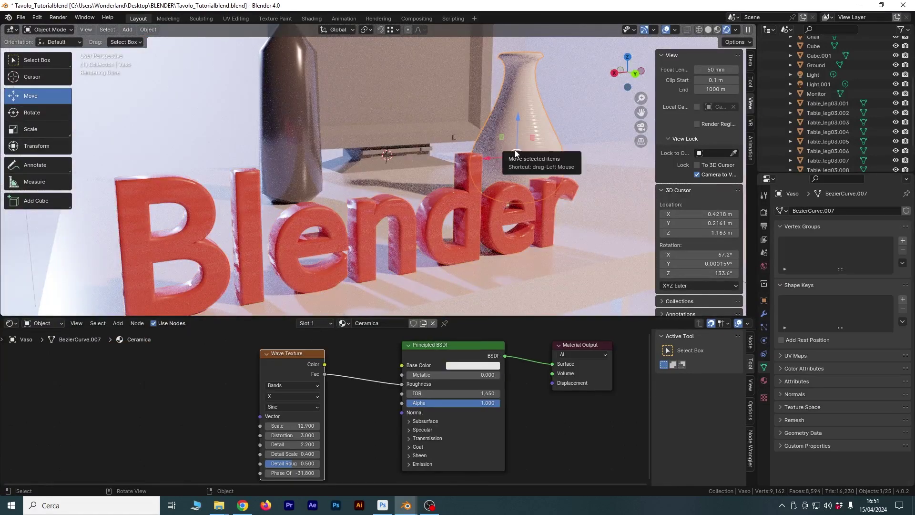
- Place the text's Color Ramp between Ceramica's Wave Texture and Roughness, then select its white stop
click(144, 267)
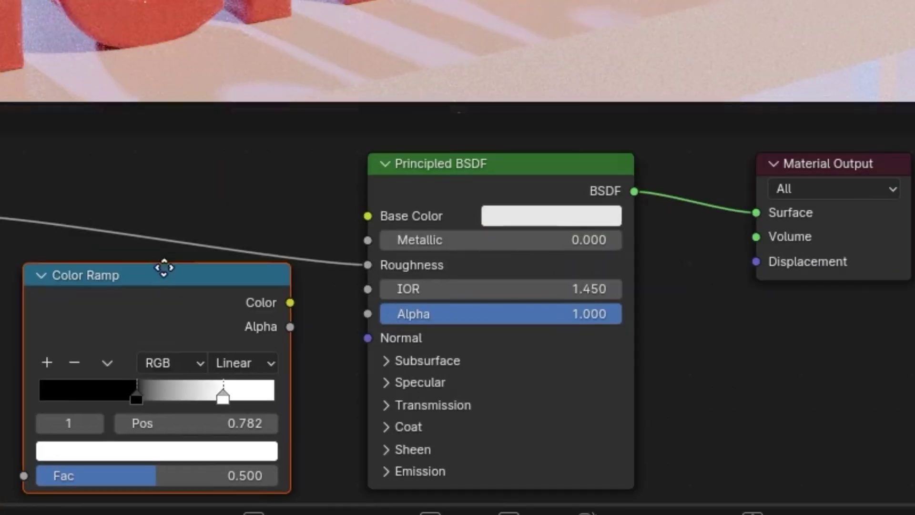
drag(163, 265, 173, 211)
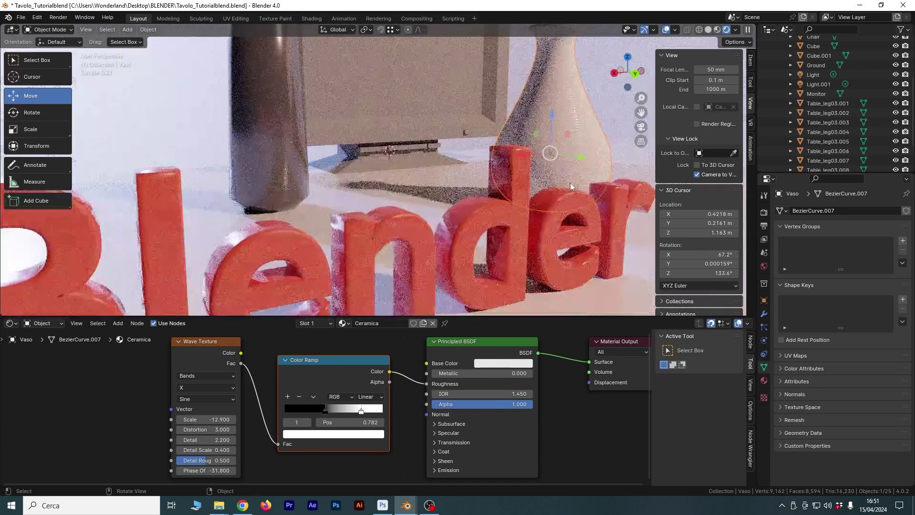
middle_drag(571, 186, 385, 233)
scroll(381, 238, up, 3)
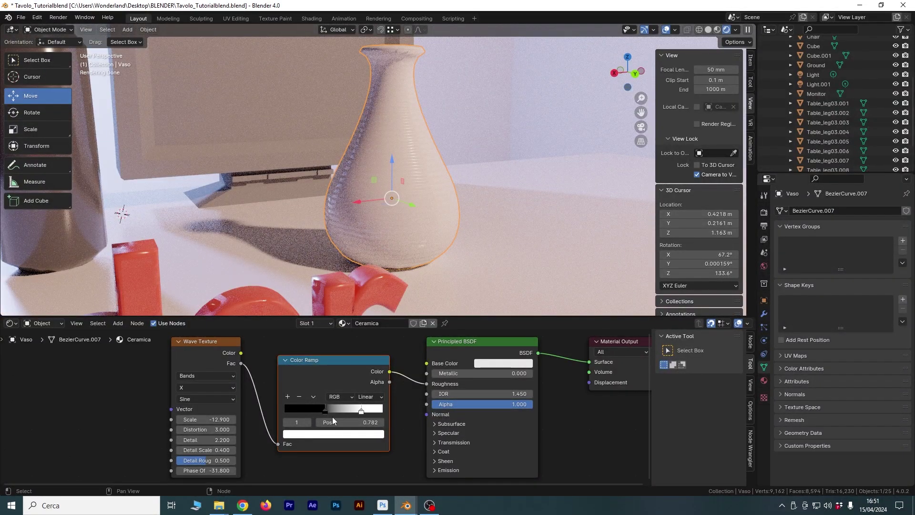
click(357, 411)
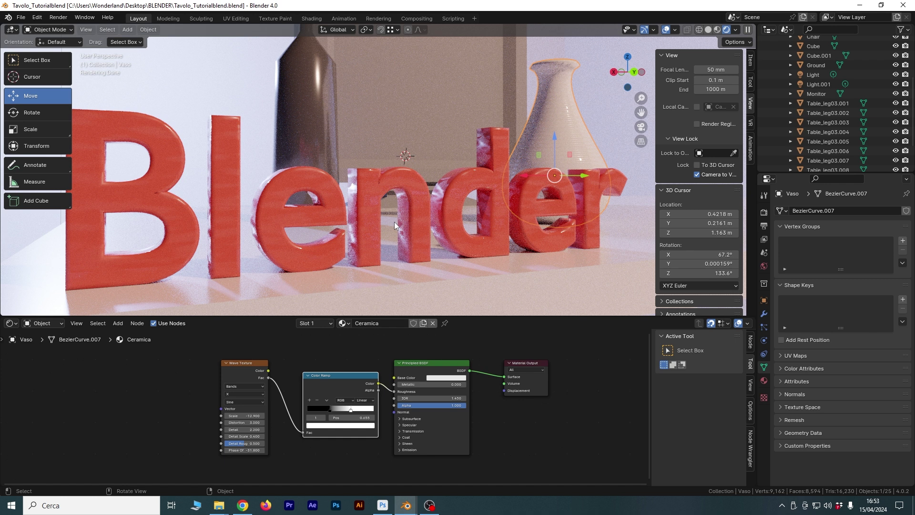
click(621, 219)
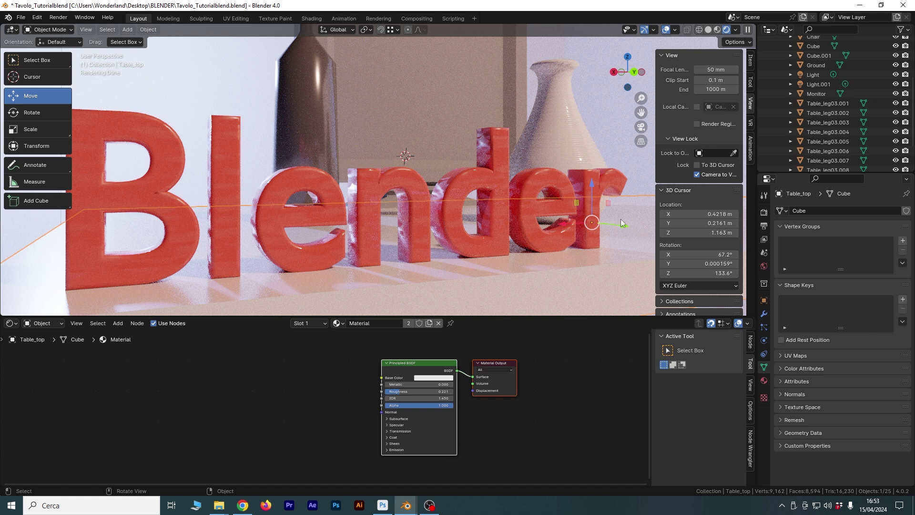
click(633, 174)
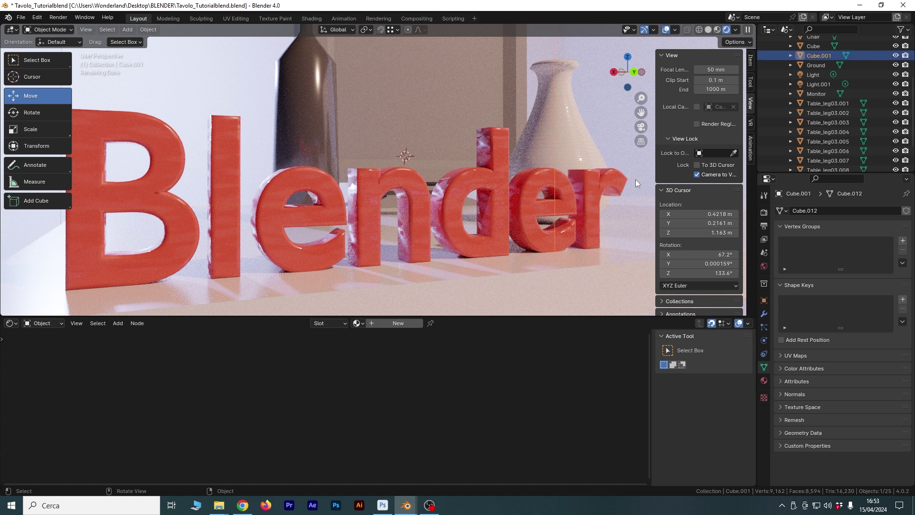
click(647, 241)
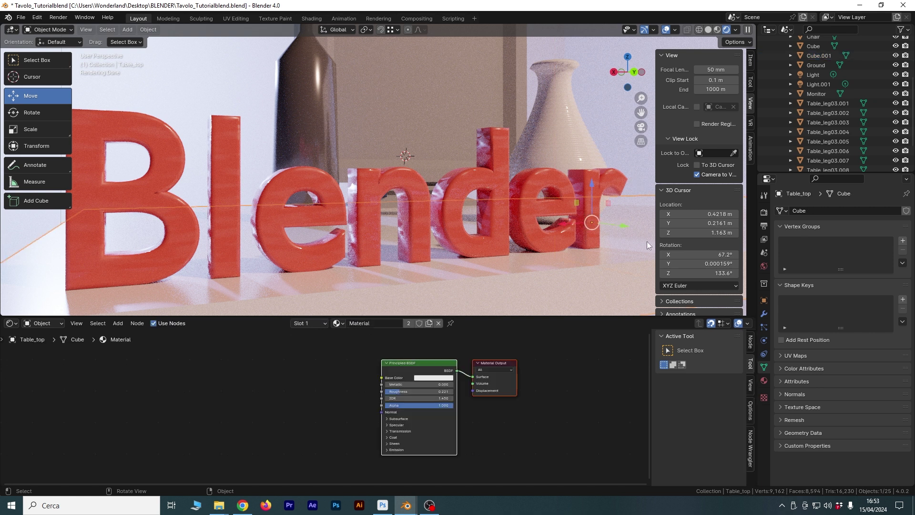
click(631, 171)
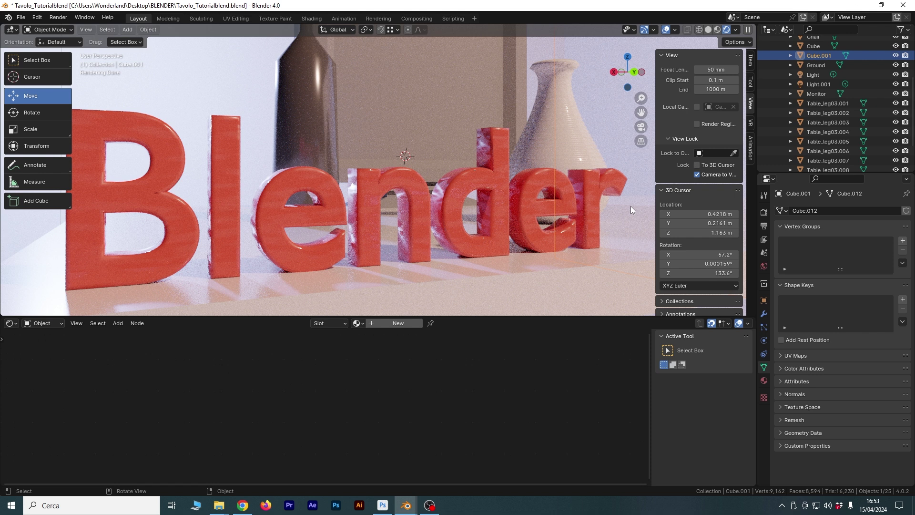